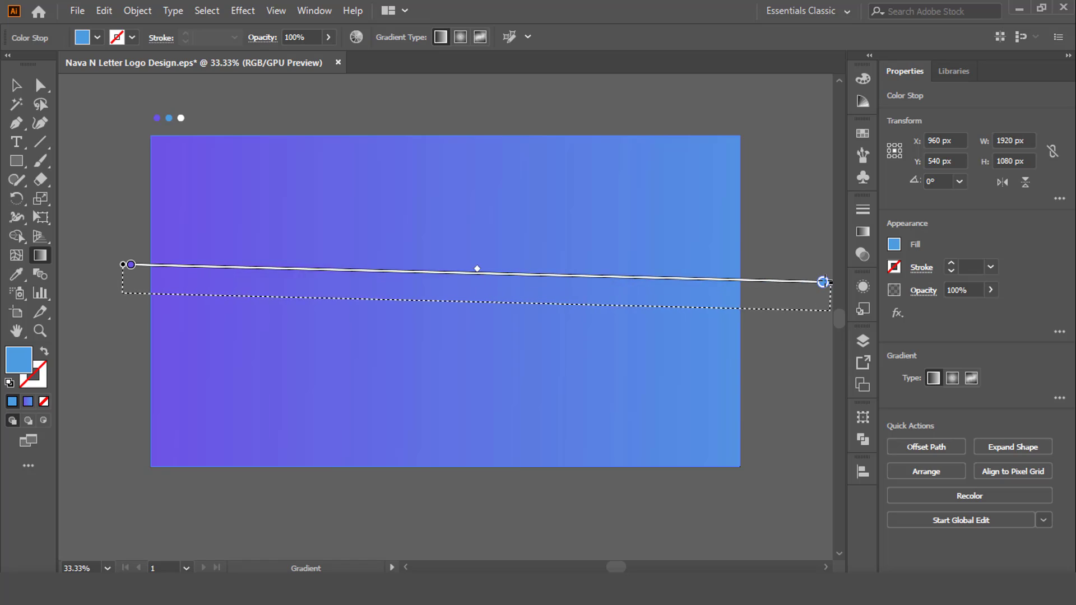
# Lock the gradient background rectangle and draw a square about 323 px wide in the upper-left part of the artboard
pyautogui.press('v')
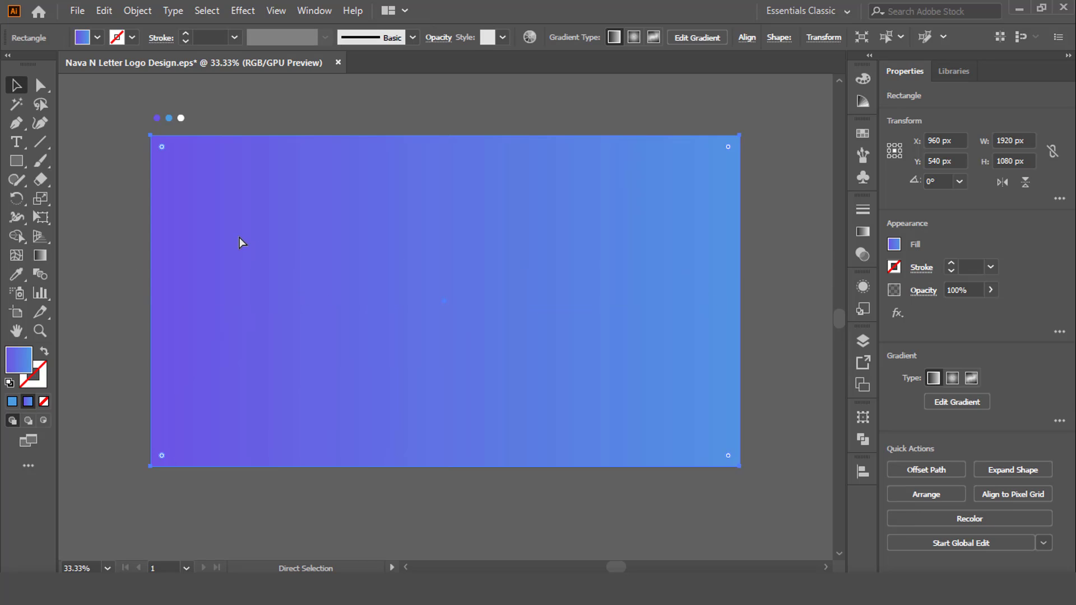
pyautogui.hotkey('ctrl', '2')
pyautogui.click(16, 161)
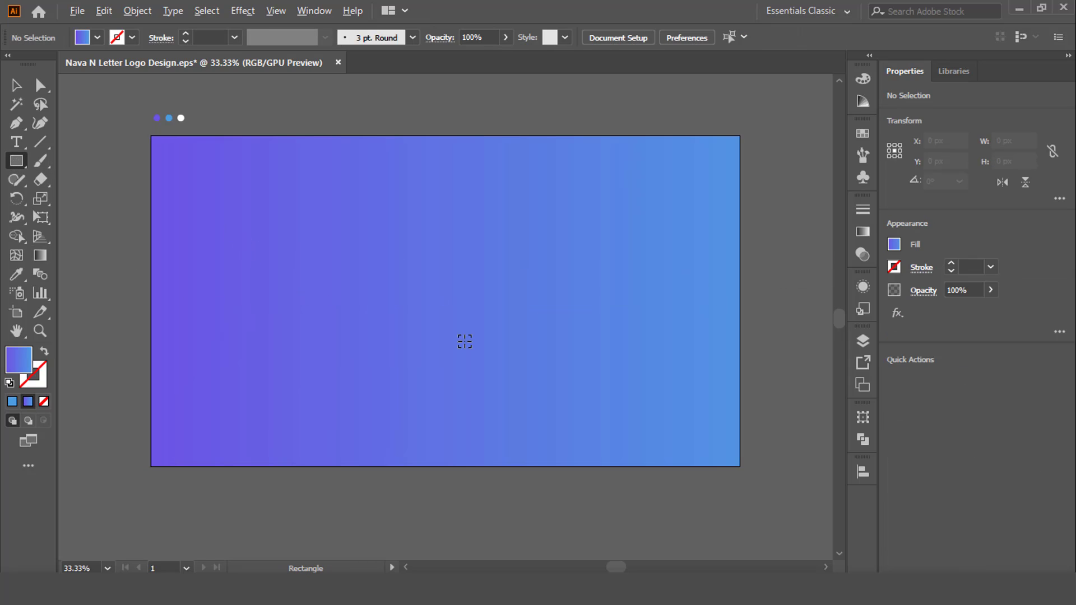
pyautogui.hotkey('ctrl', '=')
pyautogui.hotkey('ctrl', '=')
pyautogui.moveTo(248, 165); pyautogui.dragTo(446, 362)
pyautogui.press('v')
# Give the square no fill and a white stroke
pyautogui.click(97, 38)
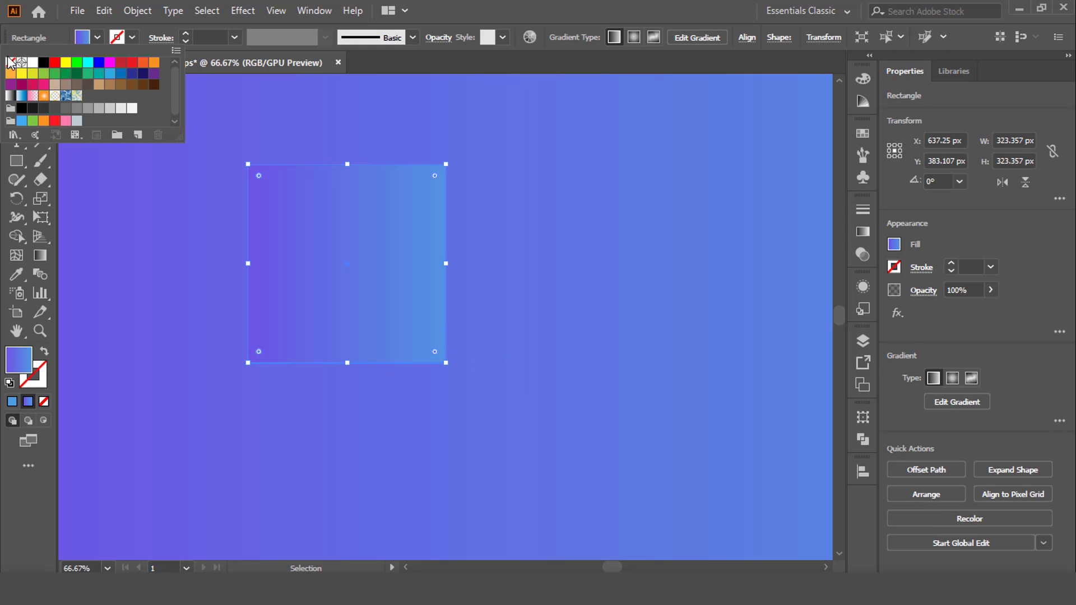
pyautogui.click(10, 63)
pyautogui.click(133, 40)
pyautogui.click(133, 40)
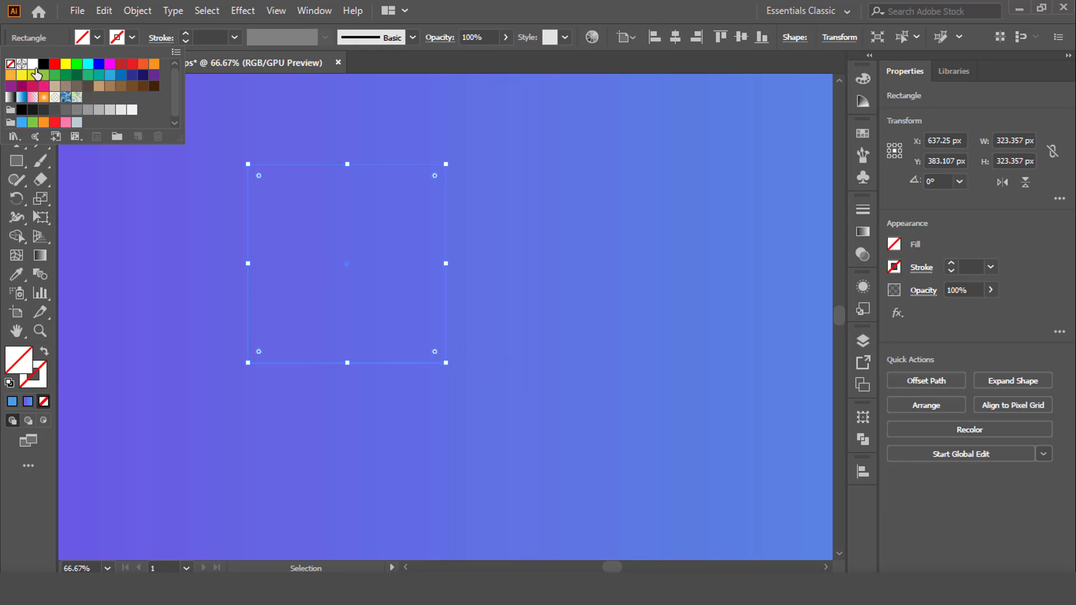
pyautogui.click(44, 64)
pyautogui.click(33, 64)
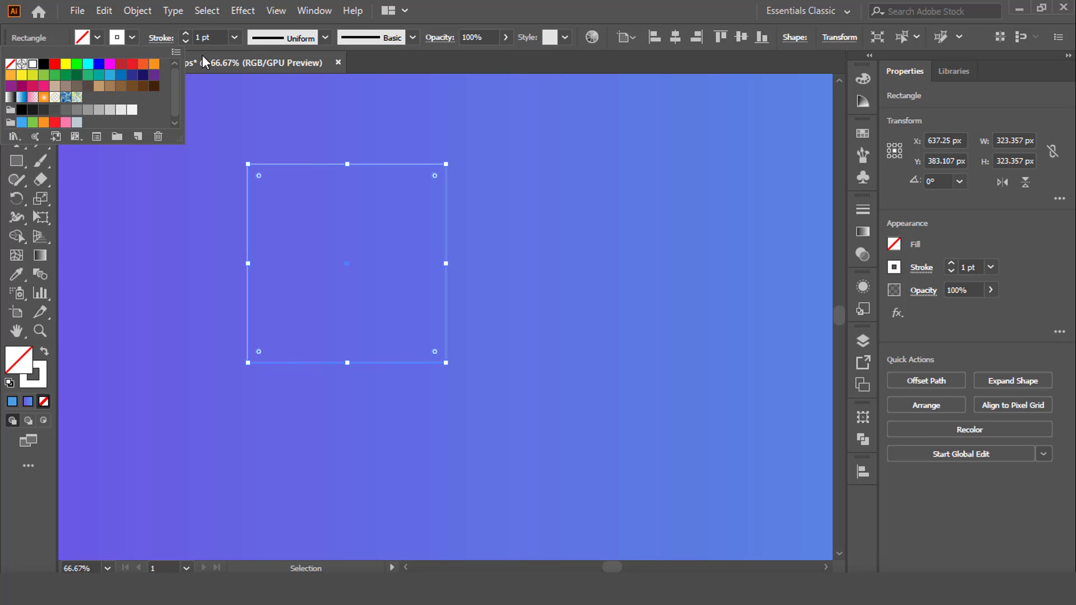
# Set the square's stroke weight to 40 pt
pyautogui.doubleClick(214, 32)
pyautogui.write('30')
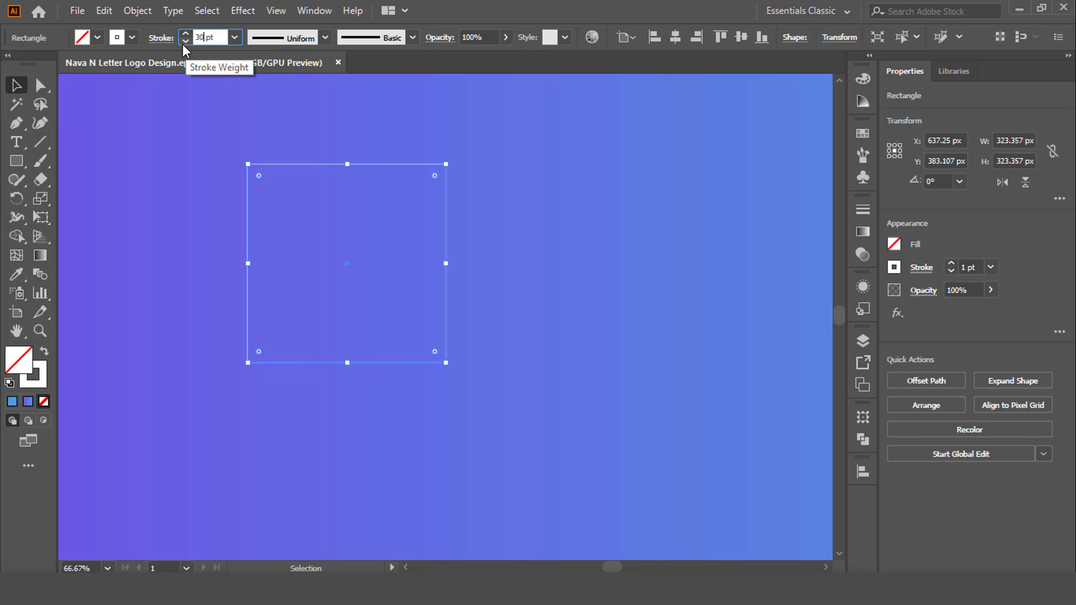
pyautogui.press('Return')
pyautogui.moveTo(206, 38); pyautogui.dragTo(188, 40)
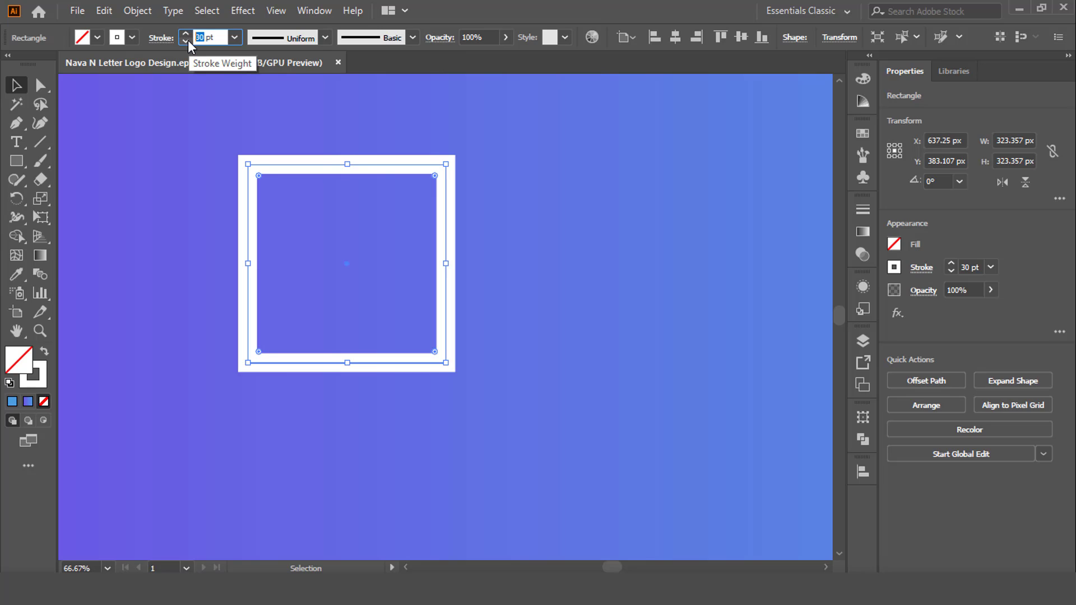
pyautogui.write('35')
pyautogui.press('Return')
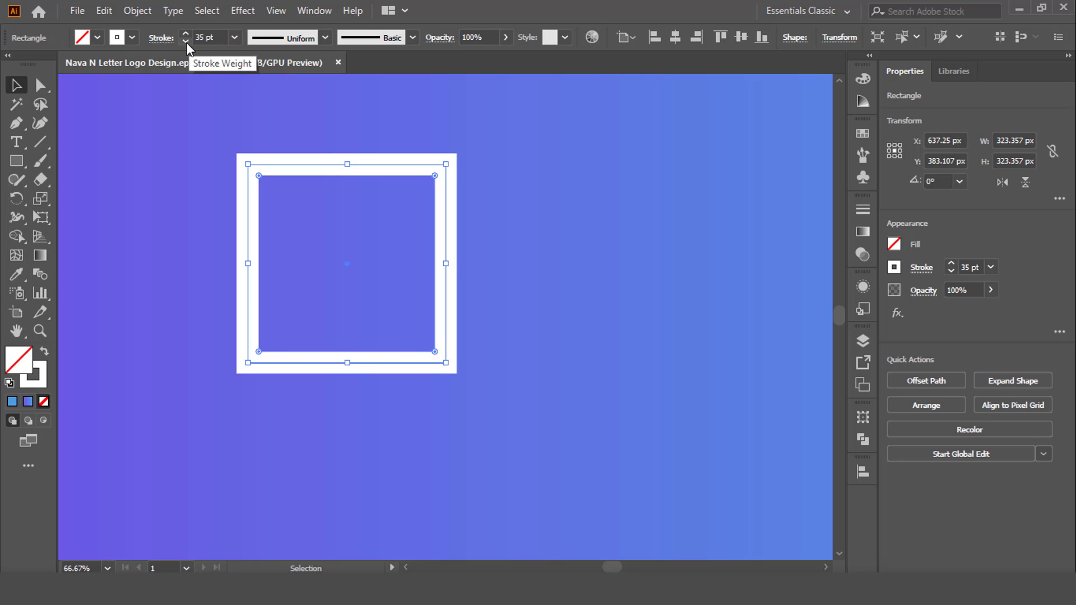
pyautogui.click(200, 37)
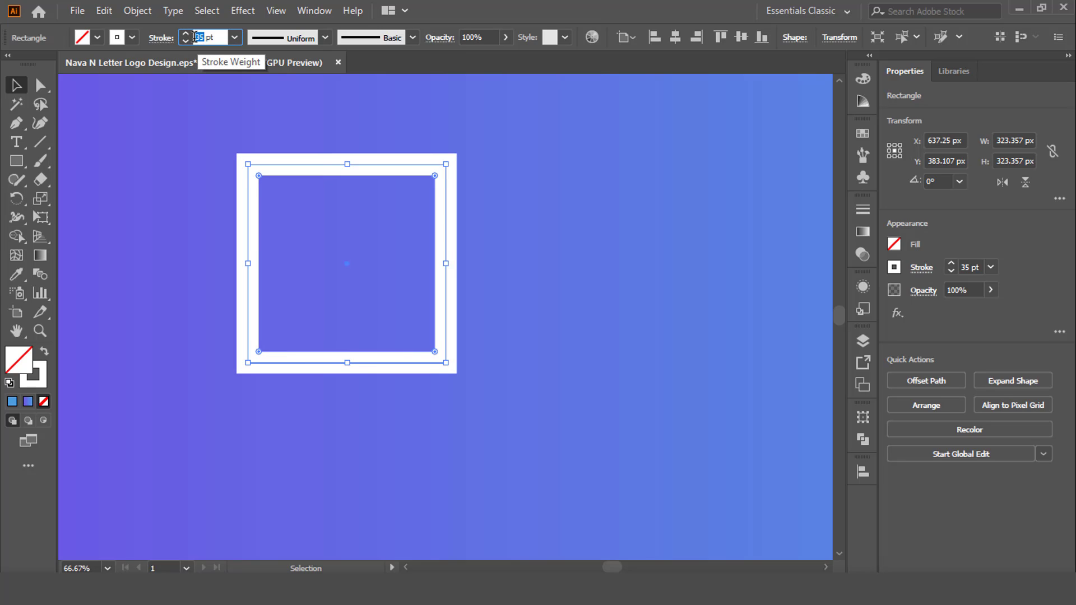
pyautogui.write('40')
pyautogui.press('Return')
# Move the square's upper-right anchor point straight down about 180 px to slope the top edge
pyautogui.click(39, 85)
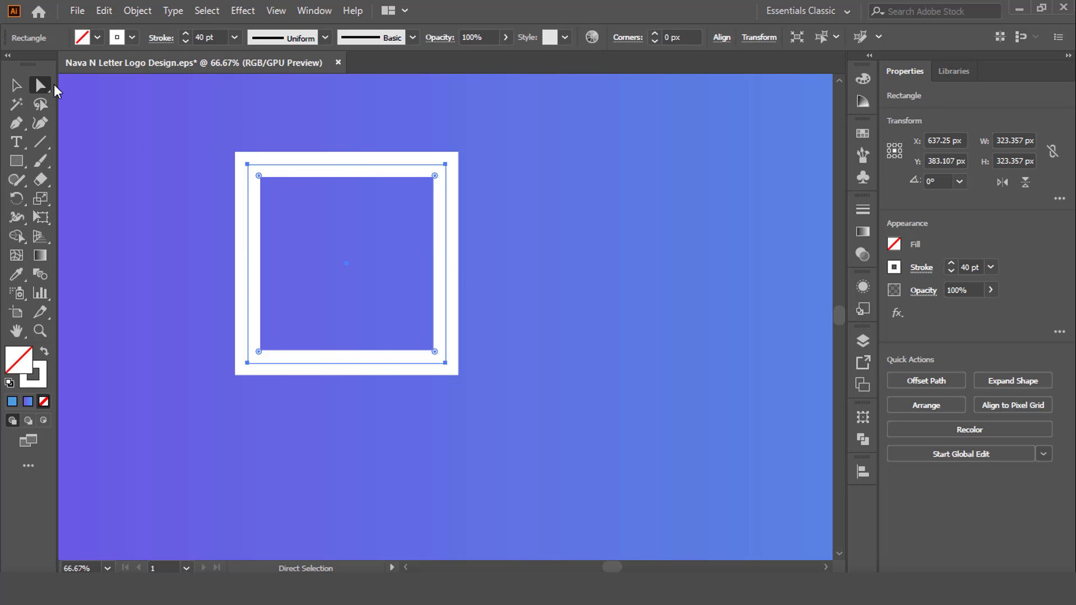
pyautogui.click(445, 164)
pyautogui.moveTo(445, 164); pyautogui.dragTo(445, 275)
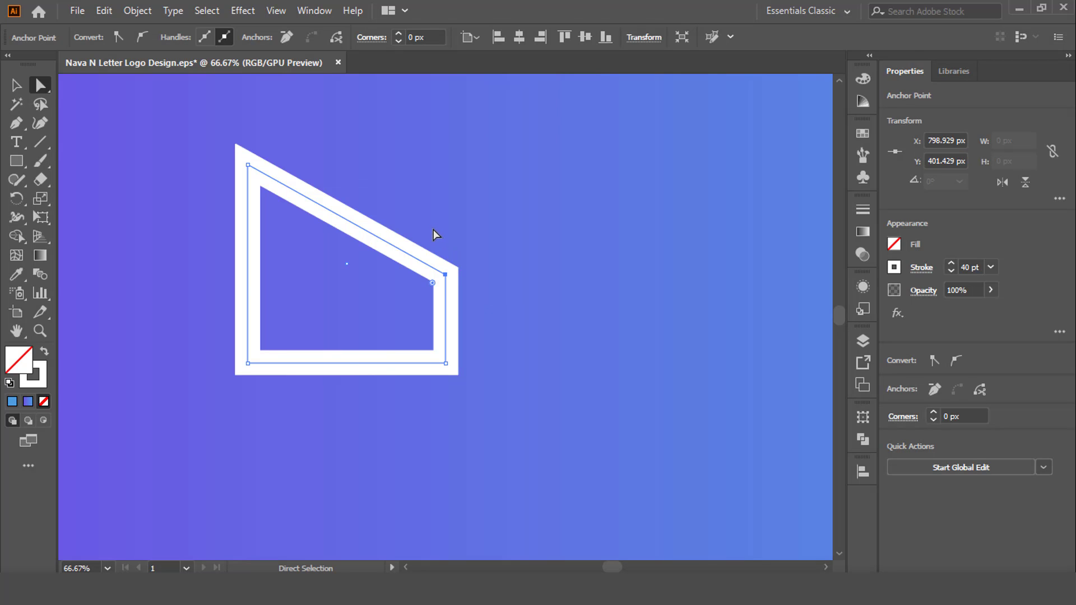
# Move the outlined shape about 49 px to the right and raise its stroke weight to 45 pt
pyautogui.press('v')
pyautogui.hotkey('ctrl', 'shift', 'a')
pyautogui.moveTo(413, 253); pyautogui.dragTo(443, 253)
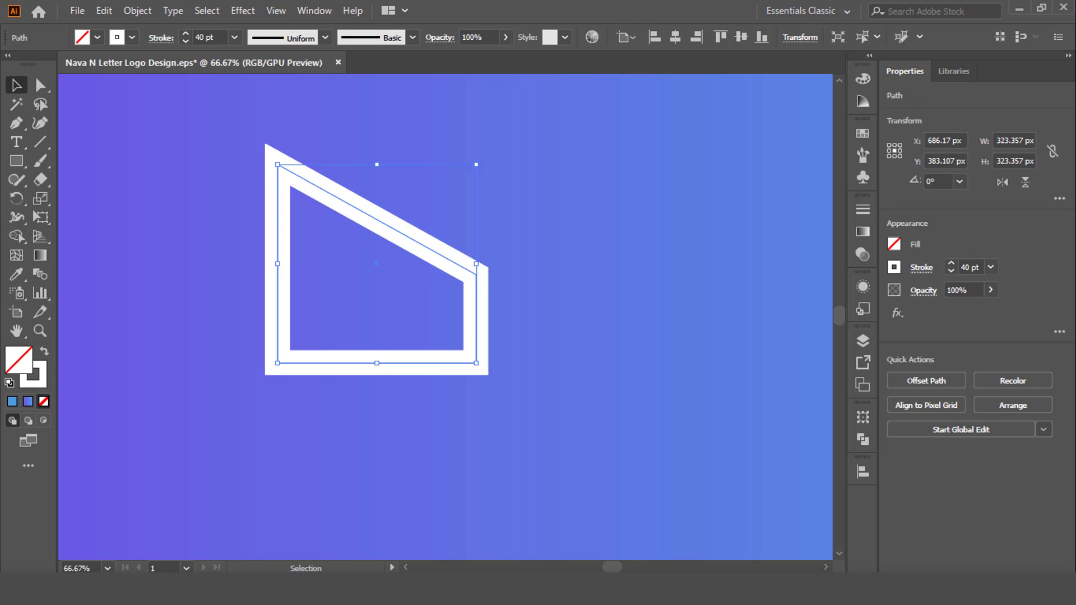
pyautogui.scroll(4, 213, 34)
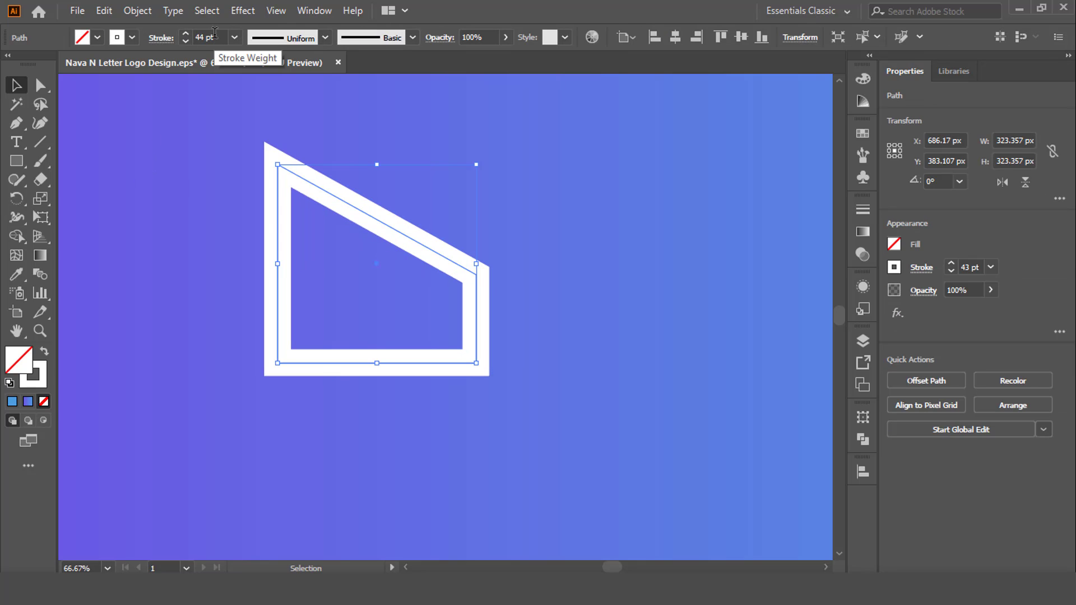
pyautogui.scroll(1, 213, 37)
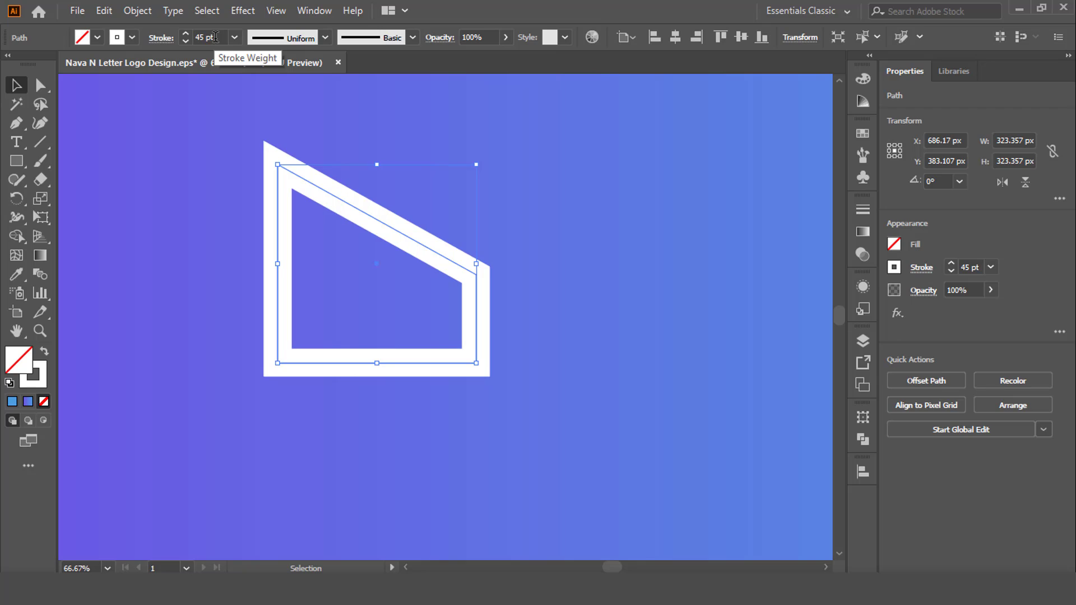
# Round only the shape's upper-left corner into a wide curve
pyautogui.press('a')
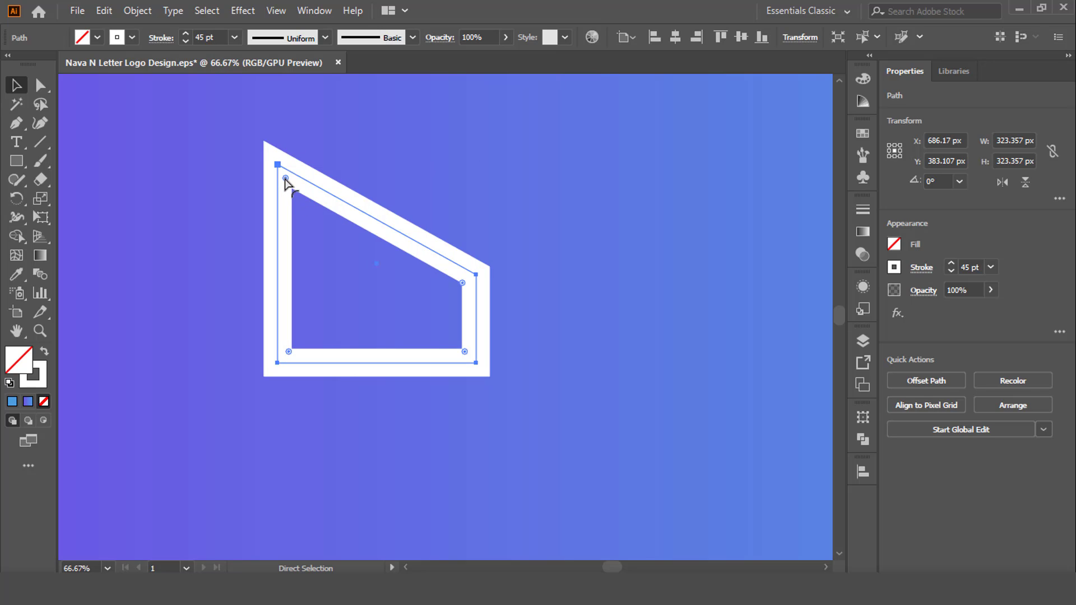
pyautogui.moveTo(285, 178); pyautogui.dragTo(309, 228)
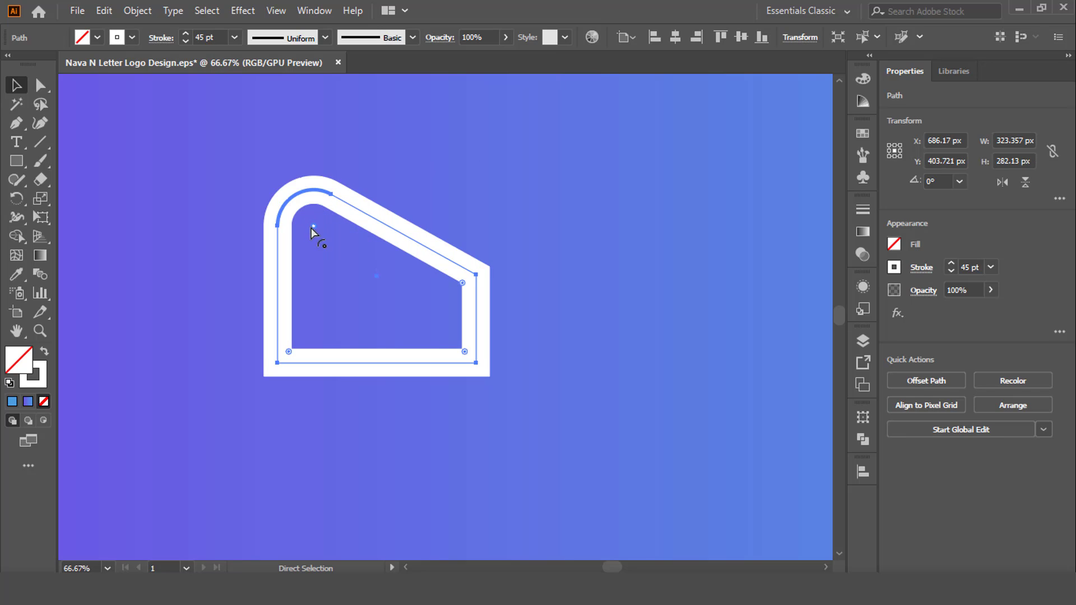
pyautogui.press('v')
pyautogui.click(393, 267)
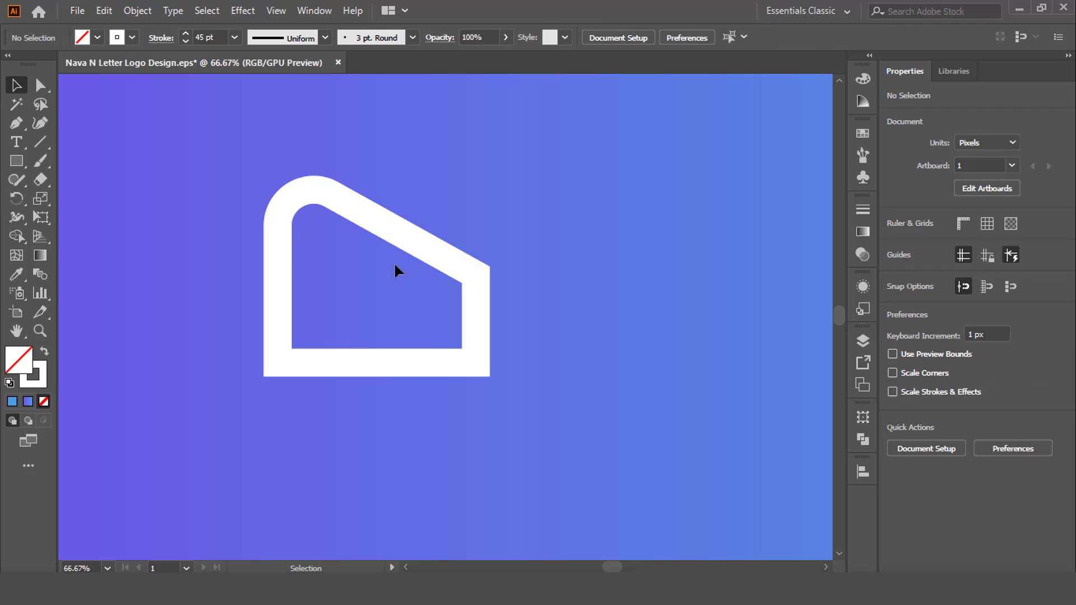
# Expand the fill and stroke of the white outlined path into a filled shape
pyautogui.click(404, 235)
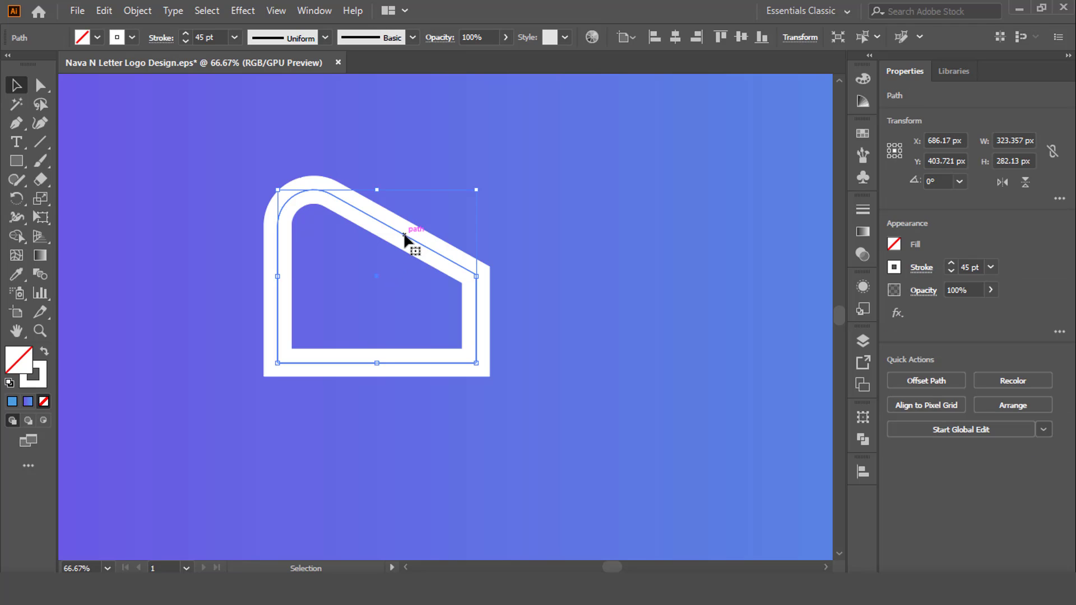
pyautogui.click(141, 12)
pyautogui.click(213, 184)
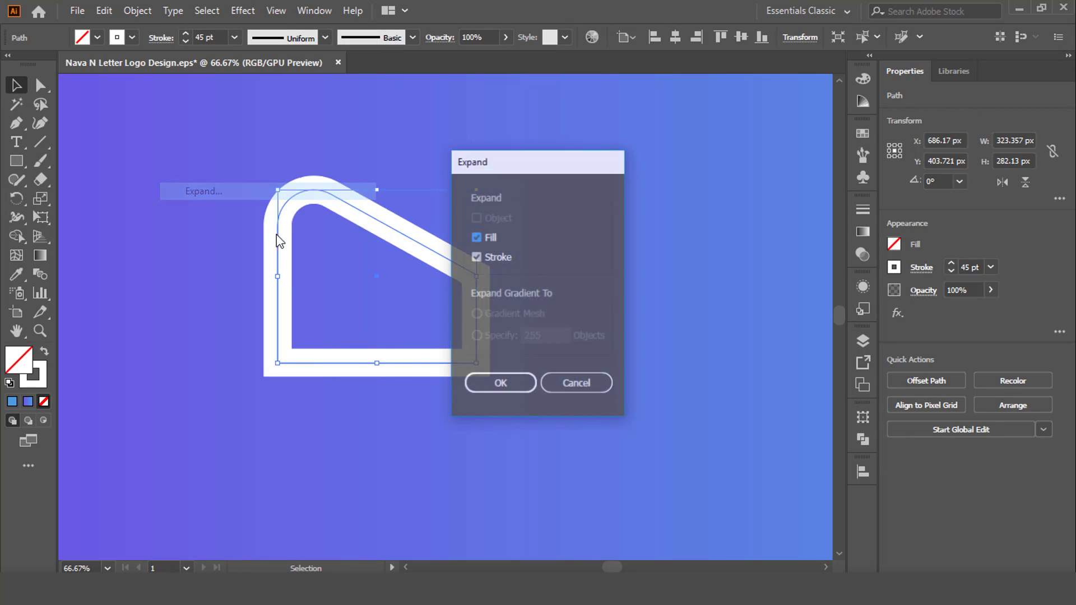
pyautogui.click(500, 385)
pyautogui.click(563, 383)
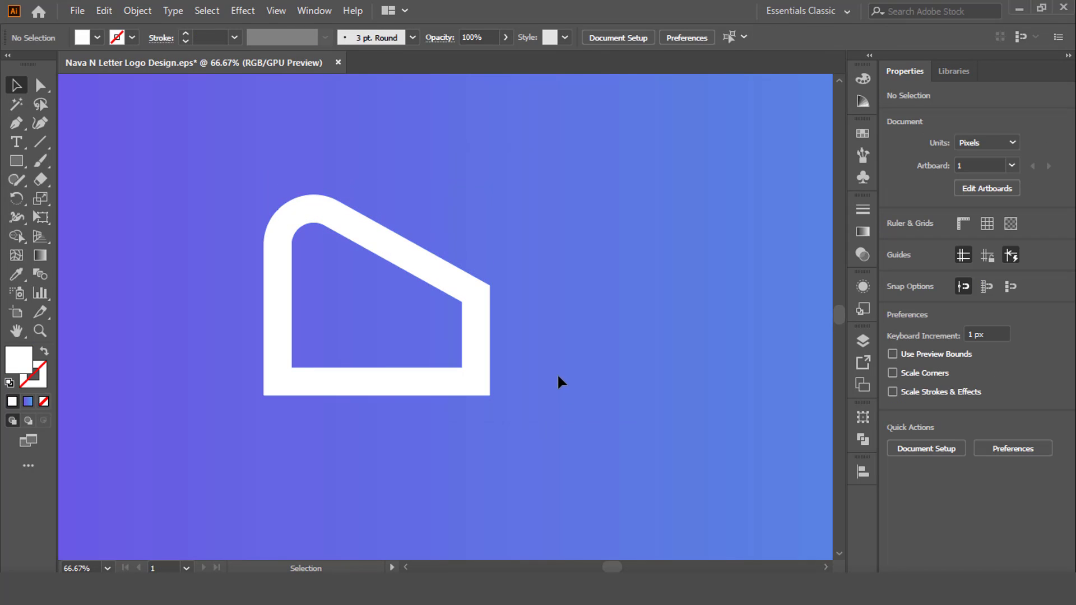
# Draw a line about 184 px up from the inner upper-right corner and one about 140 px left from the inner lower-left corner
pyautogui.click(40, 142)
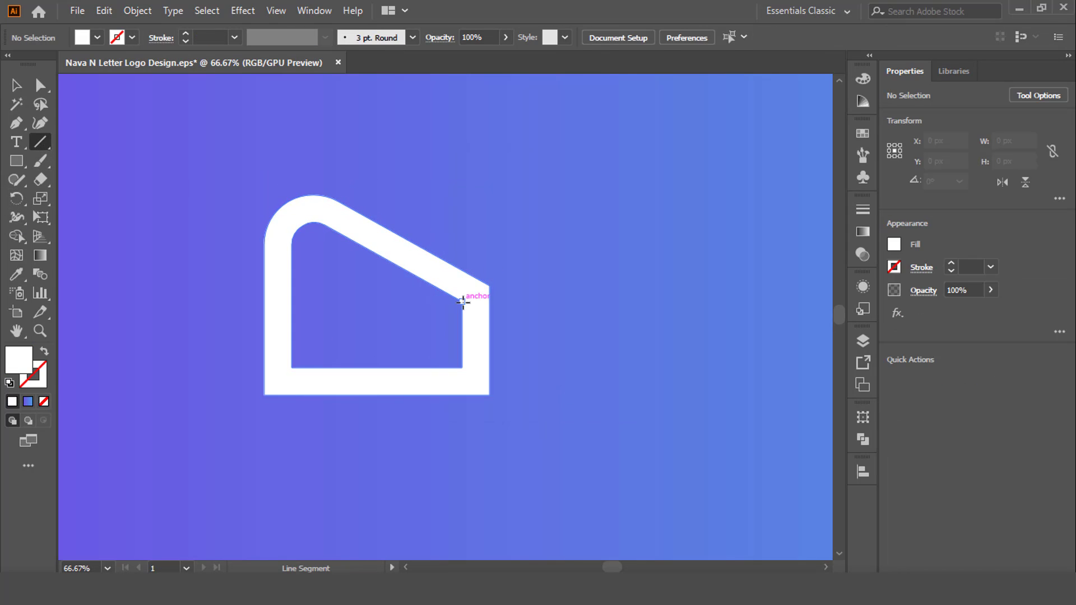
pyautogui.moveTo(461, 302); pyautogui.dragTo(462, 188)
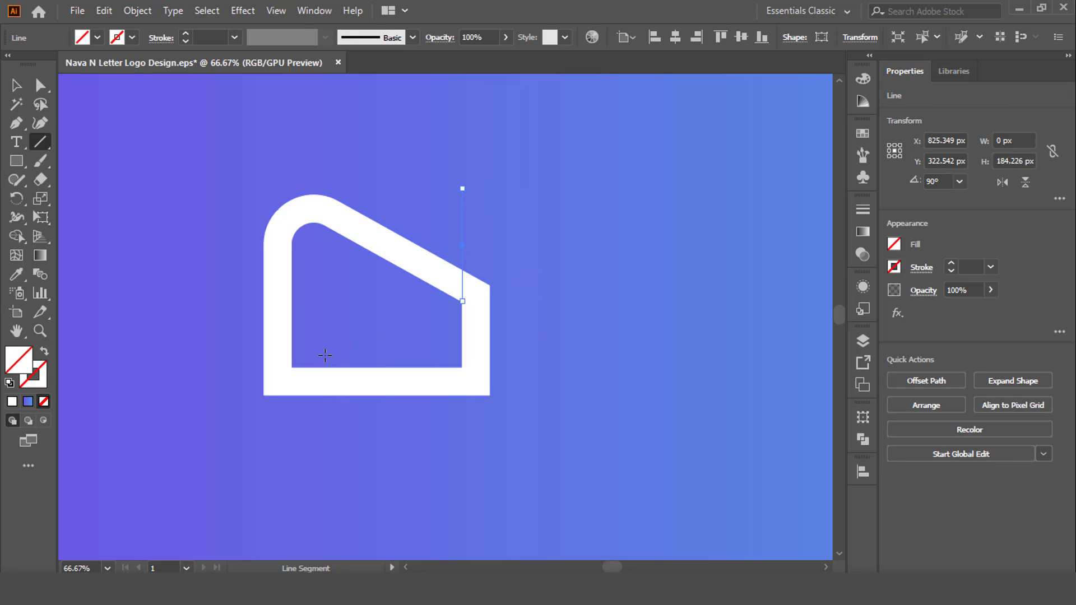
pyautogui.moveTo(292, 368); pyautogui.dragTo(206, 367)
# Remove the right and bottom bars of the white shape along the two cutting lines with the Shape Builder tool
pyautogui.press('v')
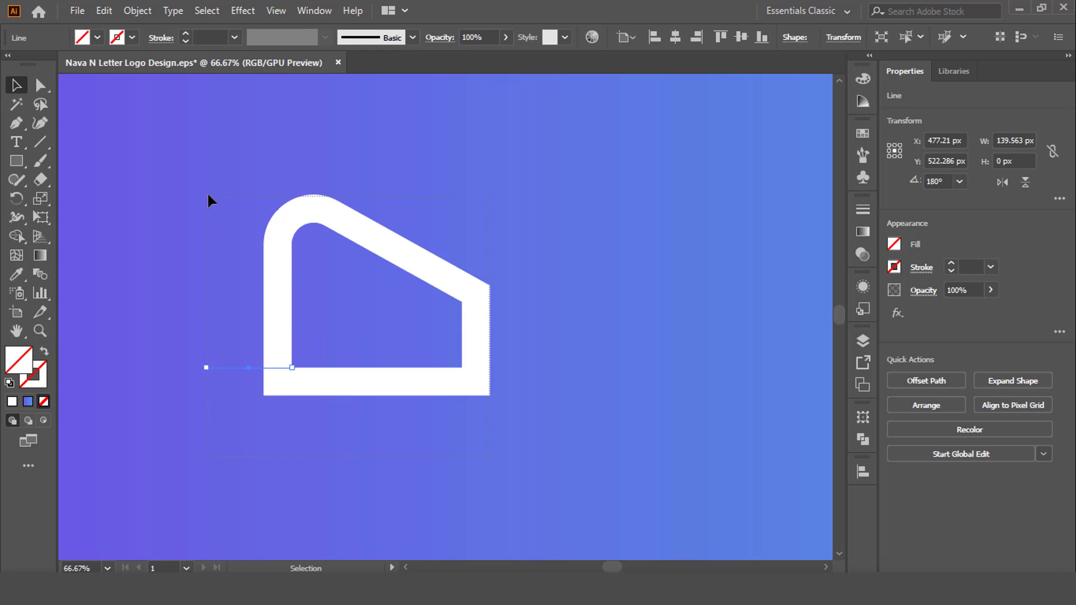
pyautogui.moveTo(208, 194); pyautogui.dragTo(204, 200)
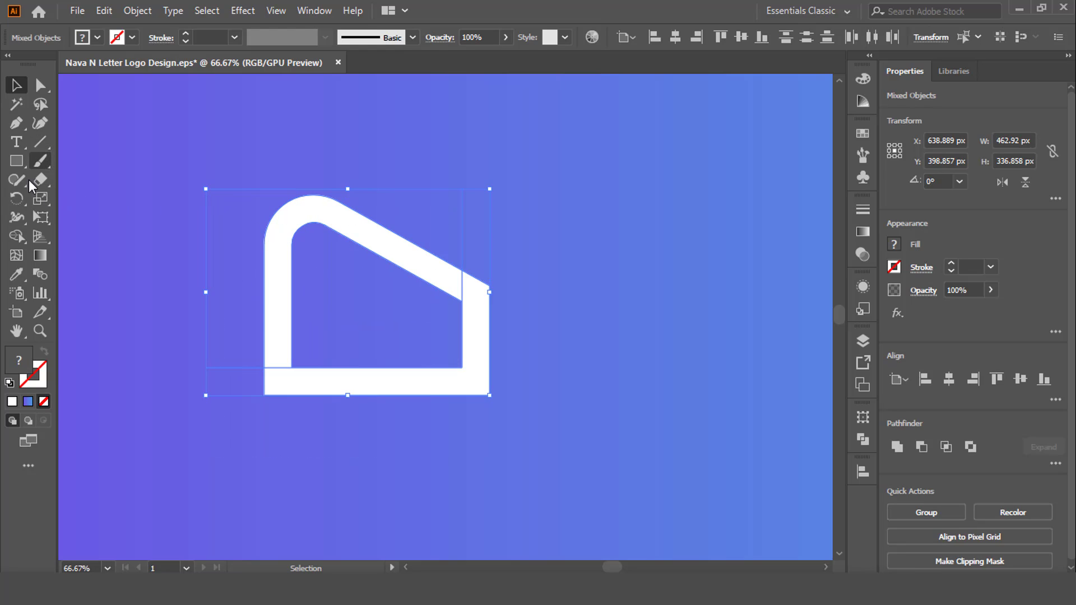
pyautogui.click(18, 235)
pyautogui.click(373, 383)
pyautogui.press('v')
pyautogui.click(472, 252)
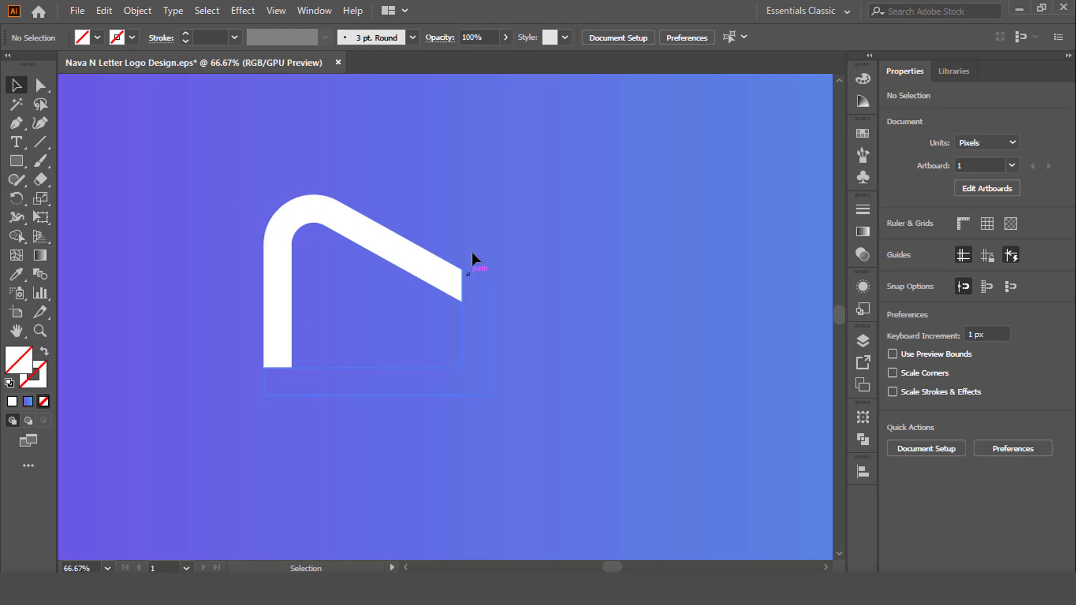
# Delete the leftover vertical and horizontal cutting lines
pyautogui.click(463, 230)
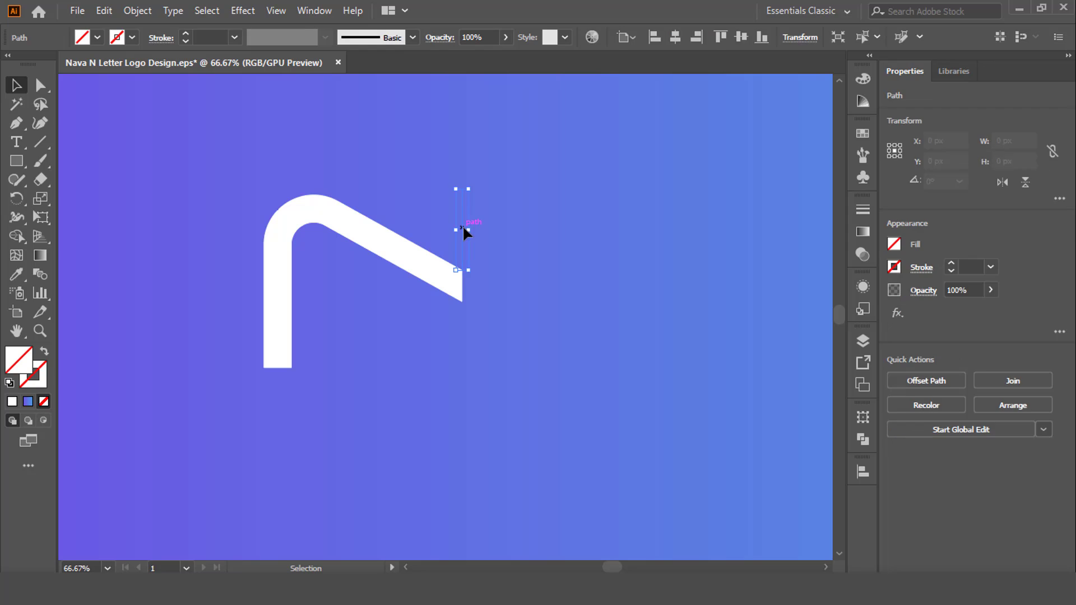
pyautogui.click(384, 298)
pyautogui.click(254, 368)
pyautogui.press('Delete')
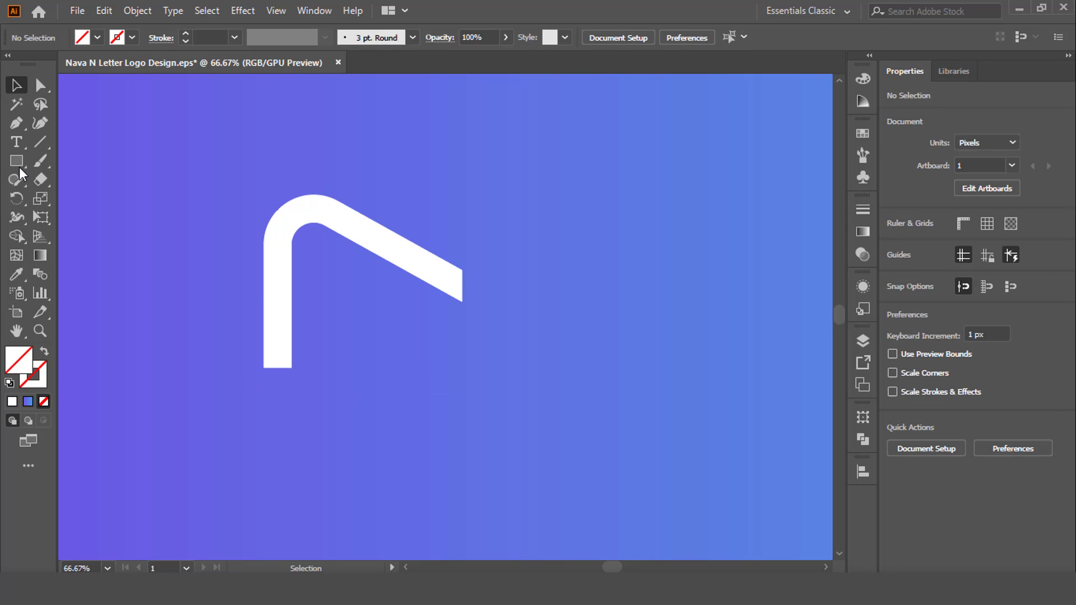
# Draw a diagonal line about 87 px wide and 44 px high from the stem's lower-right corner up and to the left
pyautogui.click(40, 140)
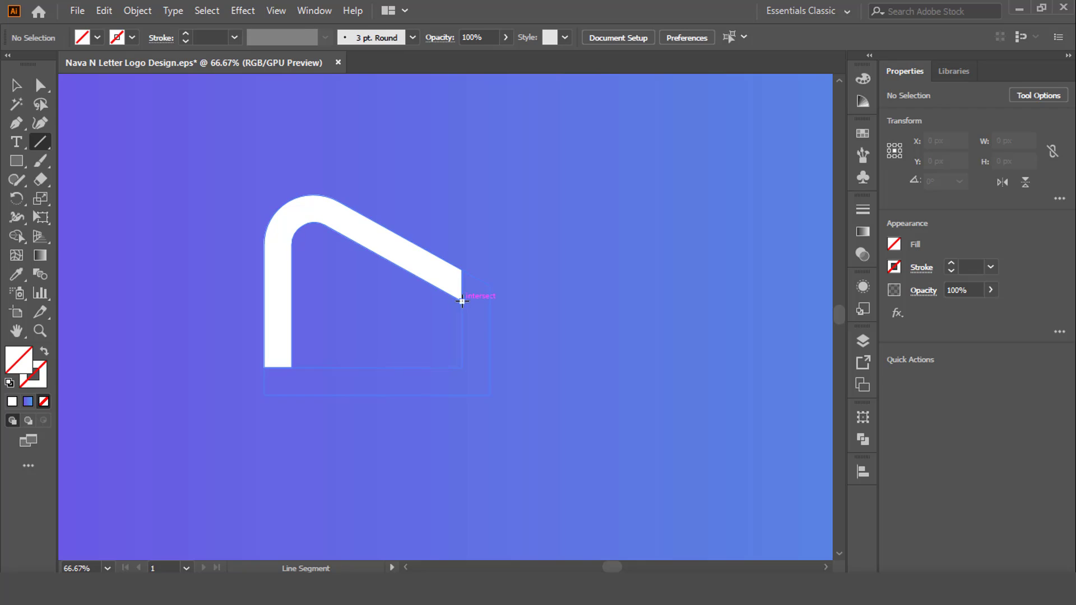
pyautogui.moveTo(463, 301); pyautogui.dragTo(421, 179)
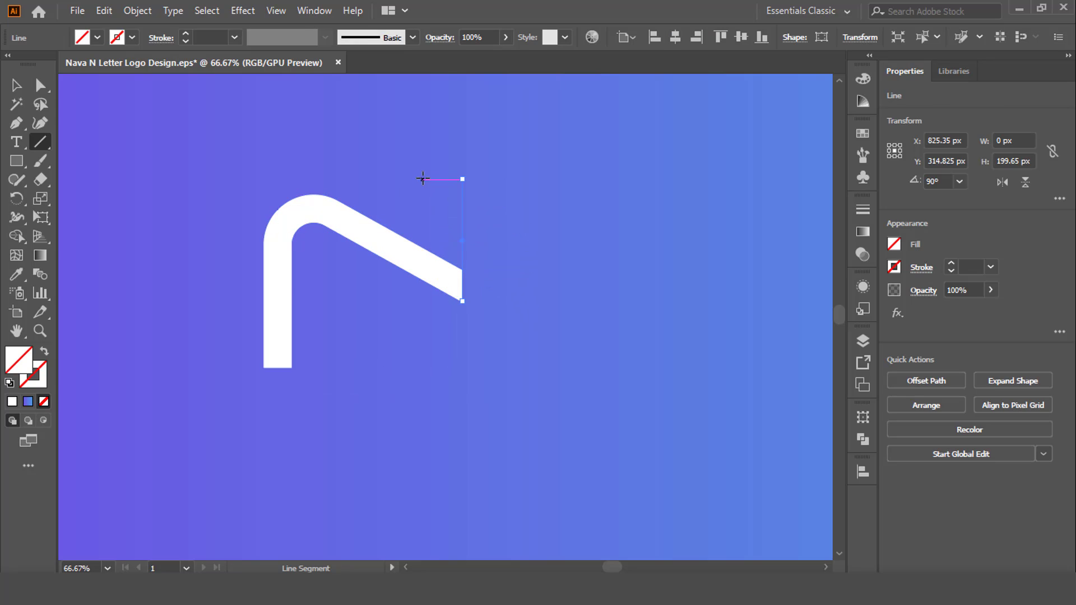
pyautogui.hotkey('ctrl', 'z')
pyautogui.moveTo(290, 367); pyautogui.dragTo(238, 340)
pyautogui.press('v')
pyautogui.scroll(3, 278, 383)
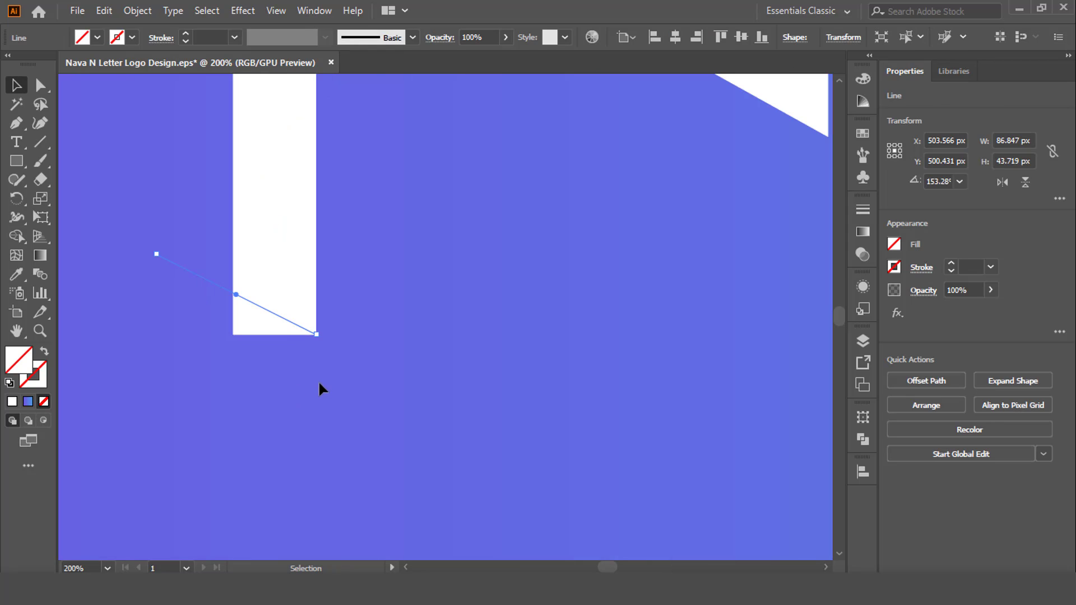
# Delete the leftover unfilled outline of the removed bars below and beside the stem
pyautogui.moveTo(318, 380); pyautogui.dragTo(162, 258)
pyautogui.click(208, 337)
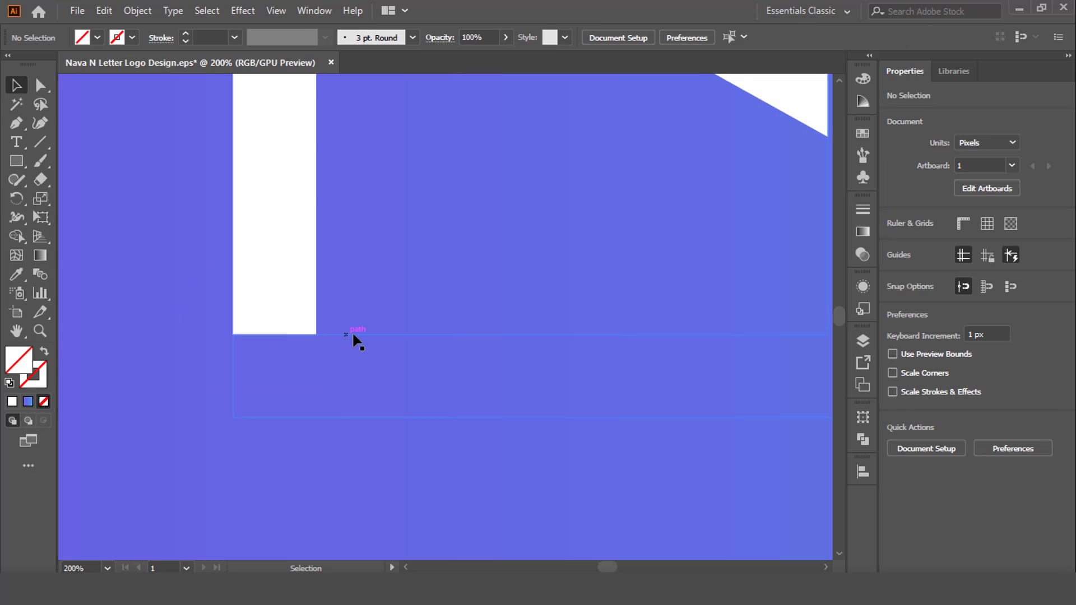
pyautogui.click(352, 331)
pyautogui.rightClick(352, 331)
pyautogui.click(422, 192)
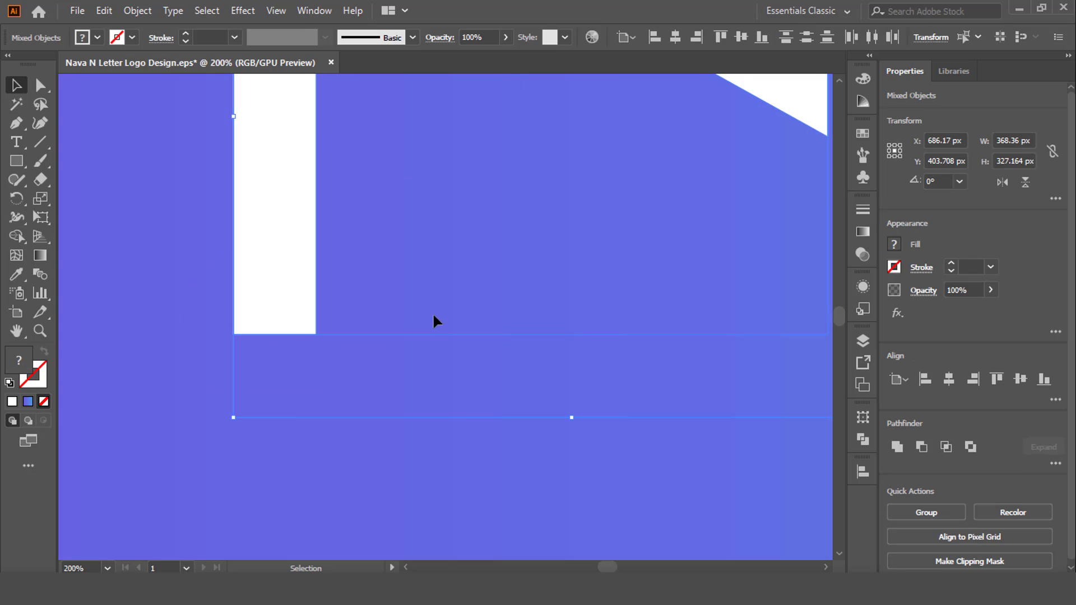
pyautogui.click(455, 417)
pyautogui.click(422, 347)
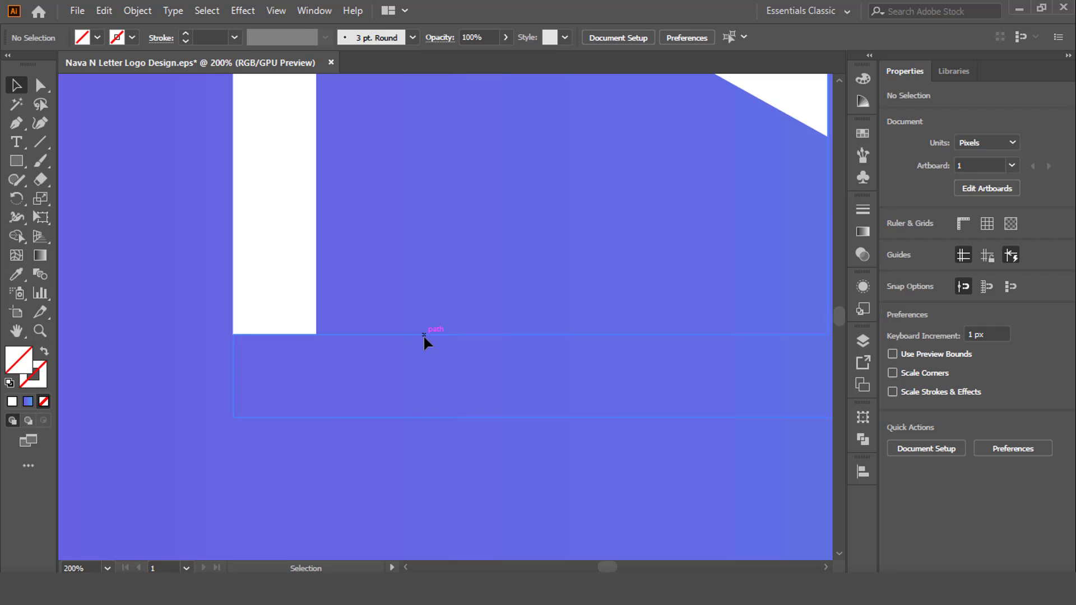
pyautogui.click(422, 334)
pyautogui.press('Delete')
# Cut off the stem's bottom end below the diagonal line with the Shape Builder tool
pyautogui.moveTo(240, 306); pyautogui.dragTo(147, 241)
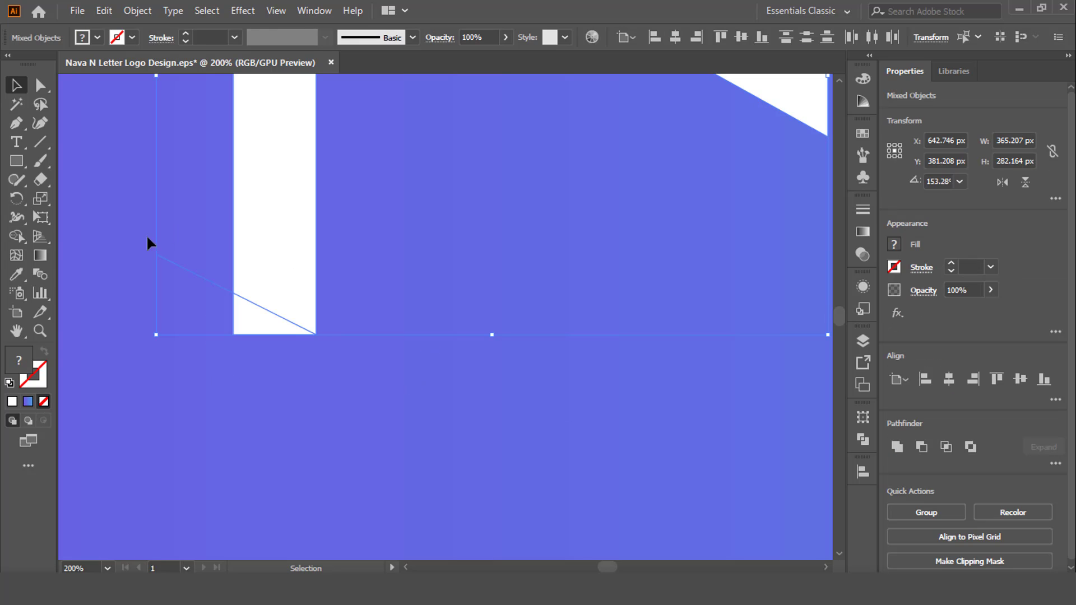
pyautogui.click(20, 237)
pyautogui.press('v')
pyautogui.click(238, 313)
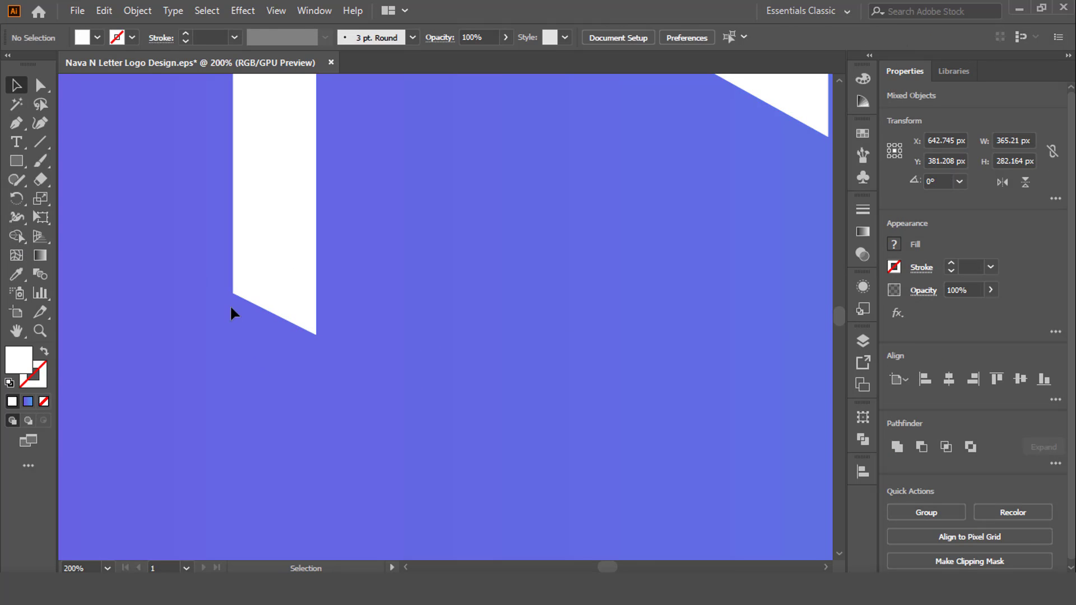
# Delete the leftover outline of the diagonal cutting line below the stem
pyautogui.click(209, 285)
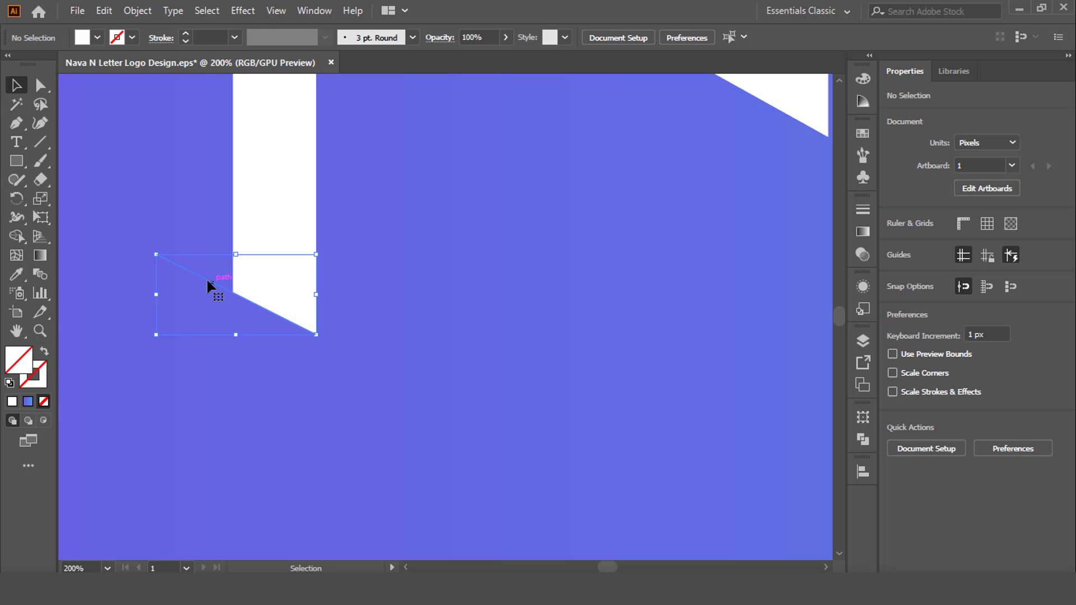
pyautogui.press('Delete')
pyautogui.scroll(-3, 187, 293)
pyautogui.scroll(1, 186, 289)
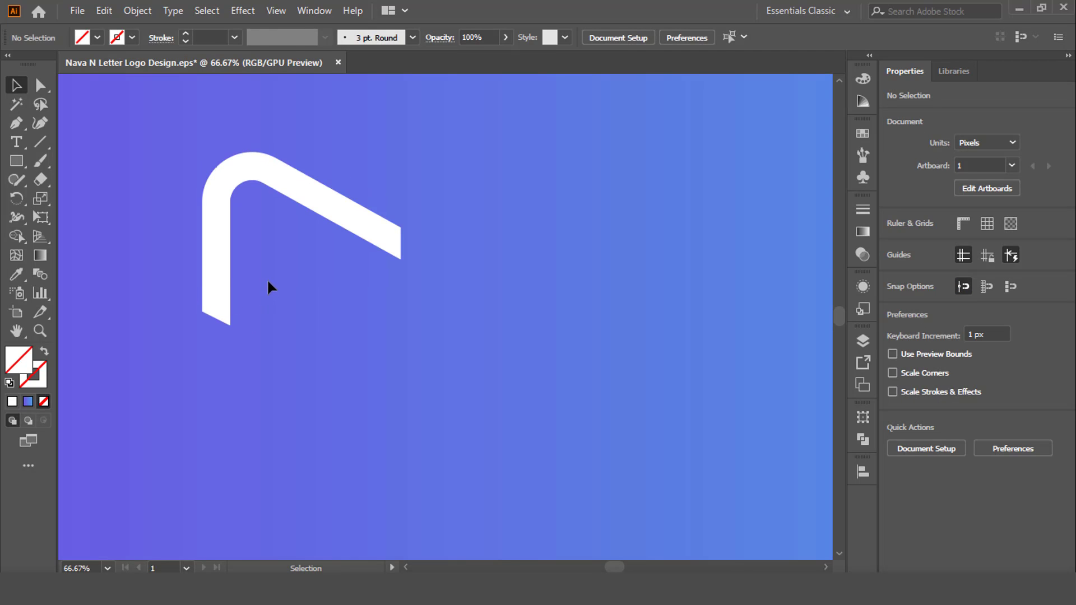
# Duplicate the white angled piece about 177 px right and 164 px down, and rotate the copy 180°
pyautogui.click(208, 257)
pyautogui.scroll(1, 204, 250)
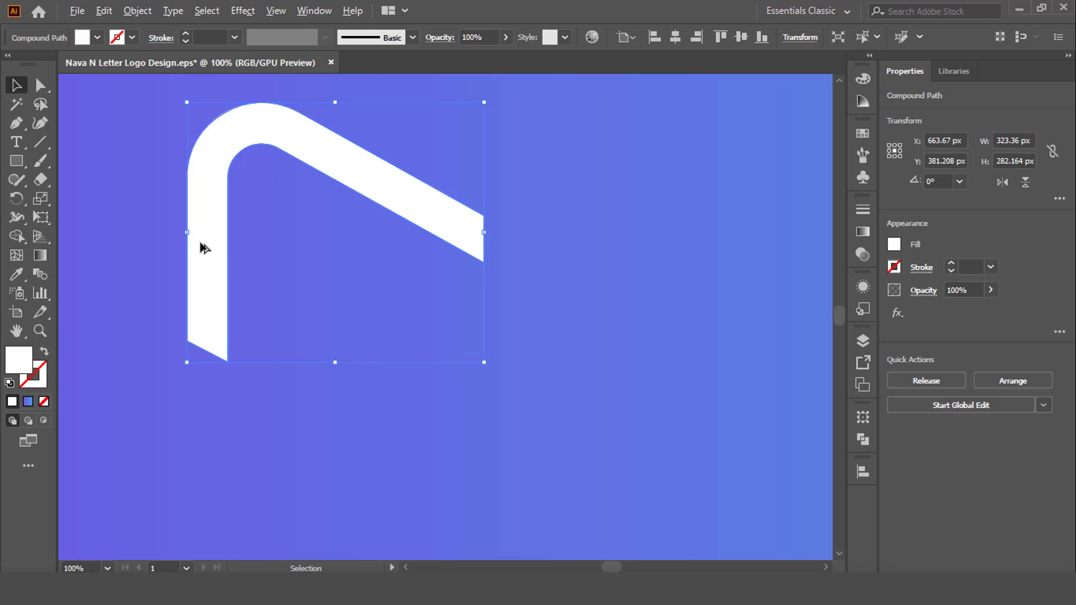
pyautogui.moveTo(204, 248); pyautogui.dragTo(368, 399)
pyautogui.scroll(-1, 259, 315)
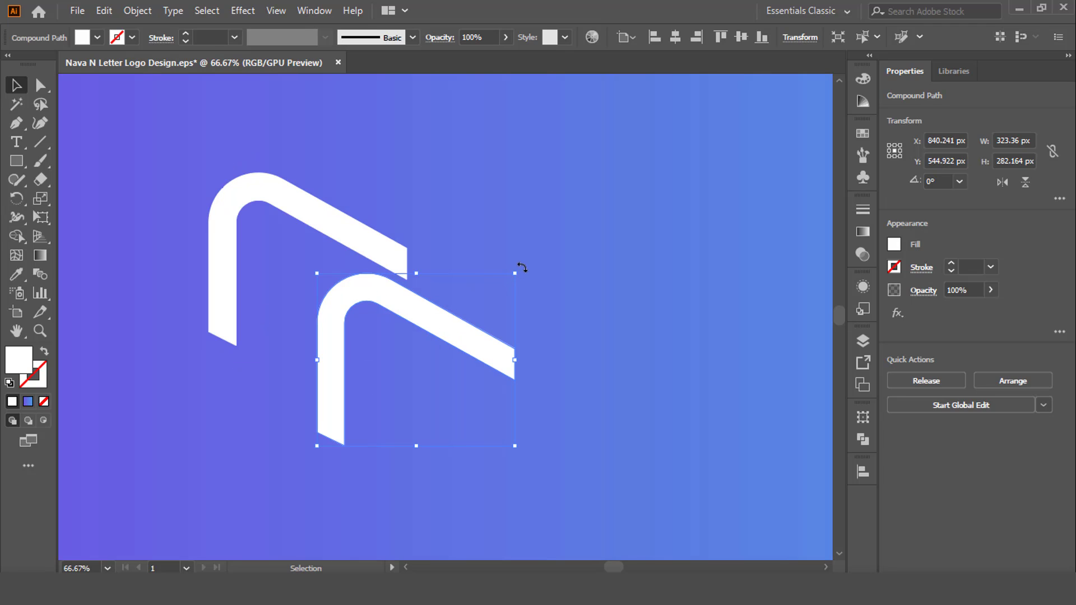
pyautogui.moveTo(526, 315); pyautogui.dragTo(456, 319)
pyautogui.click(507, 336)
pyautogui.click(510, 337)
# Position the rotated copy so both pieces interlock as an N with a narrow diagonal gap between them
pyautogui.scroll(-1, 511, 337)
pyautogui.scroll(2, 433, 348)
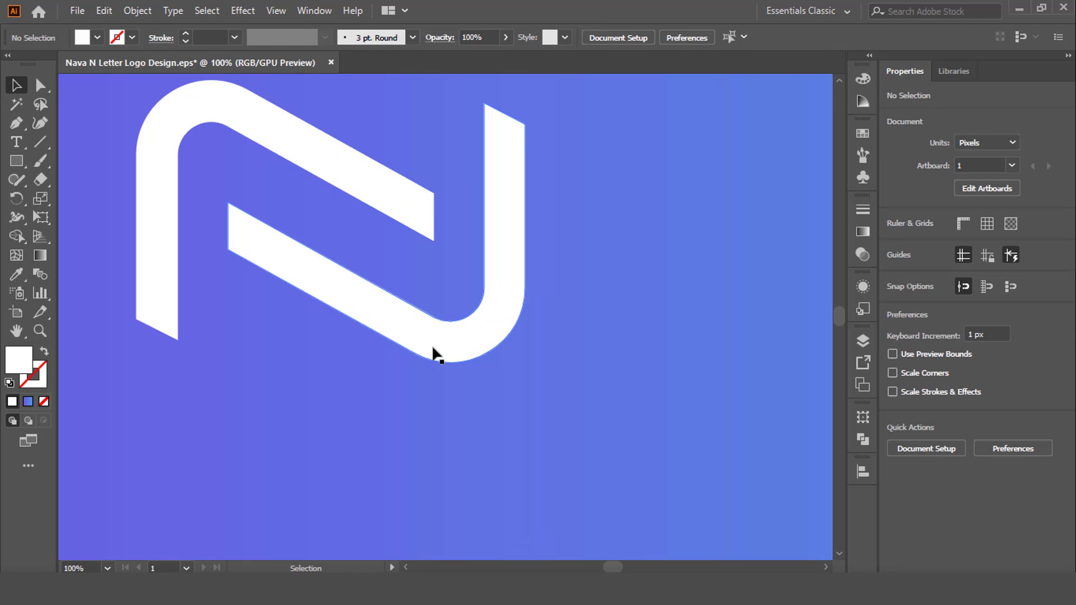
pyautogui.scroll(2, 435, 346)
pyautogui.moveTo(483, 343); pyautogui.dragTo(506, 346)
pyautogui.click(481, 329)
pyautogui.moveTo(326, 305); pyautogui.dragTo(319, 309)
pyautogui.click(261, 339)
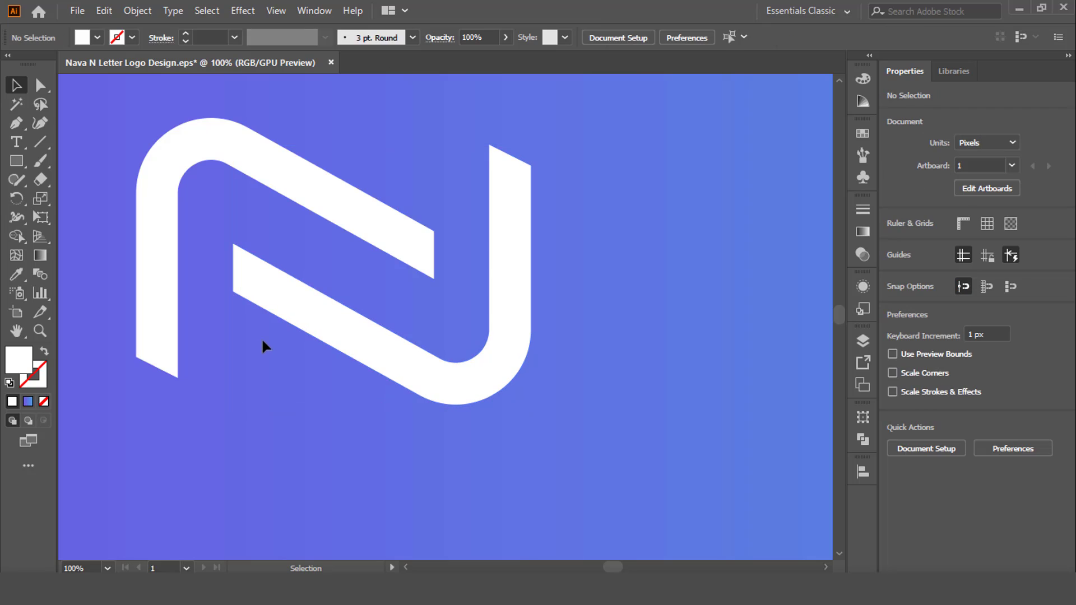
# Draw a diagonal line about 205 px wide and 114 px high along the upper piece's lower edge and move it into the diagonal gap
pyautogui.click(36, 144)
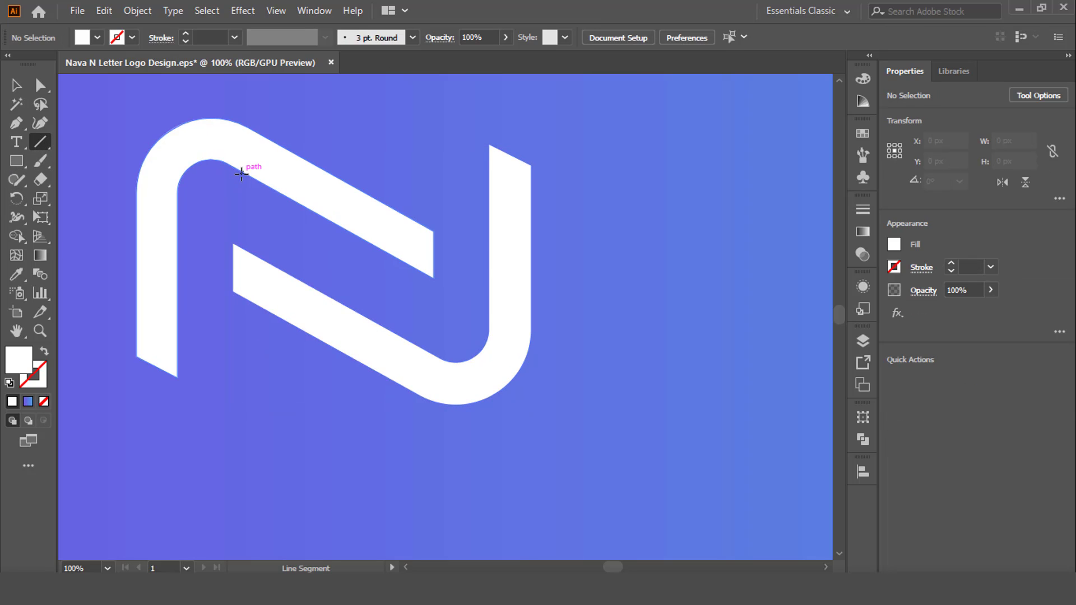
pyautogui.moveTo(432, 274); pyautogui.dragTo(245, 174)
pyautogui.press('v')
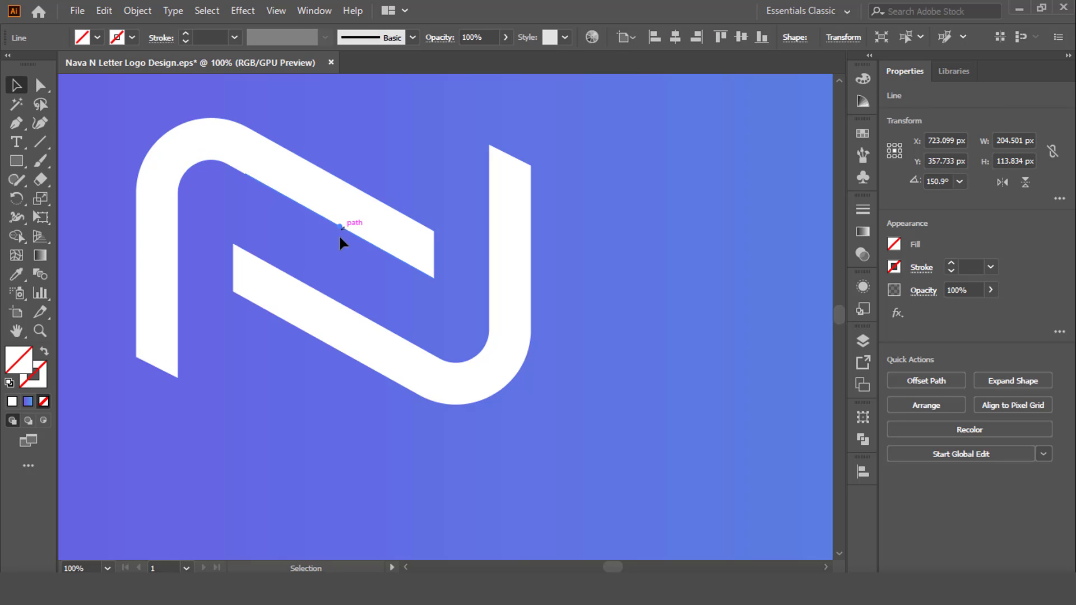
pyautogui.moveTo(339, 237); pyautogui.dragTo(337, 260)
# Give the diagonal line a black 70 pt stroke as a spacer between the two pieces
pyautogui.click(116, 38)
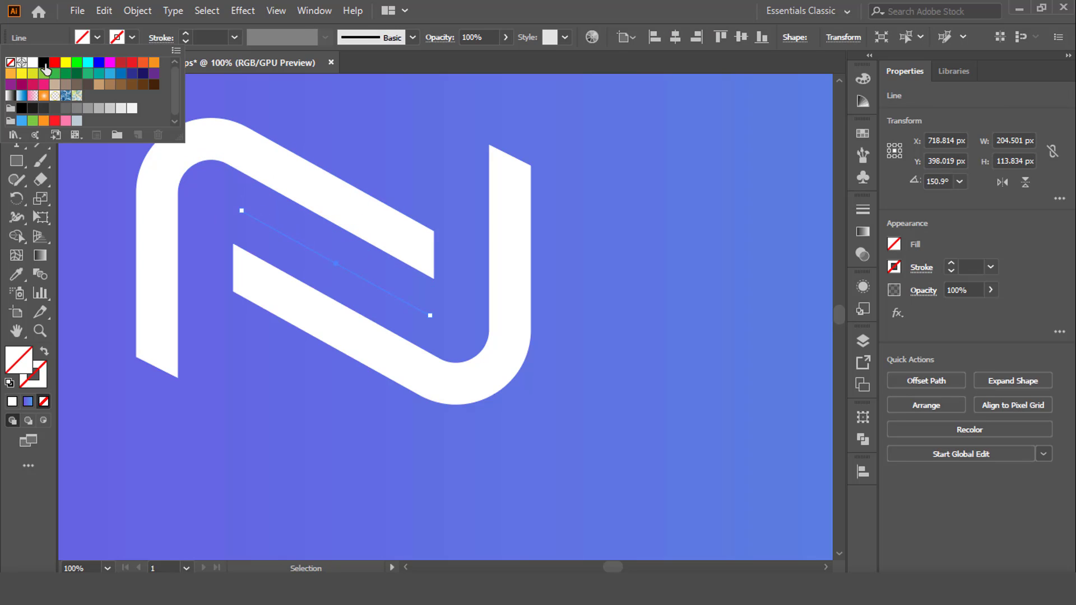
pyautogui.click(44, 63)
pyautogui.click(205, 37)
pyautogui.scroll(9, 207, 36)
pyautogui.scroll(20, 206, 36)
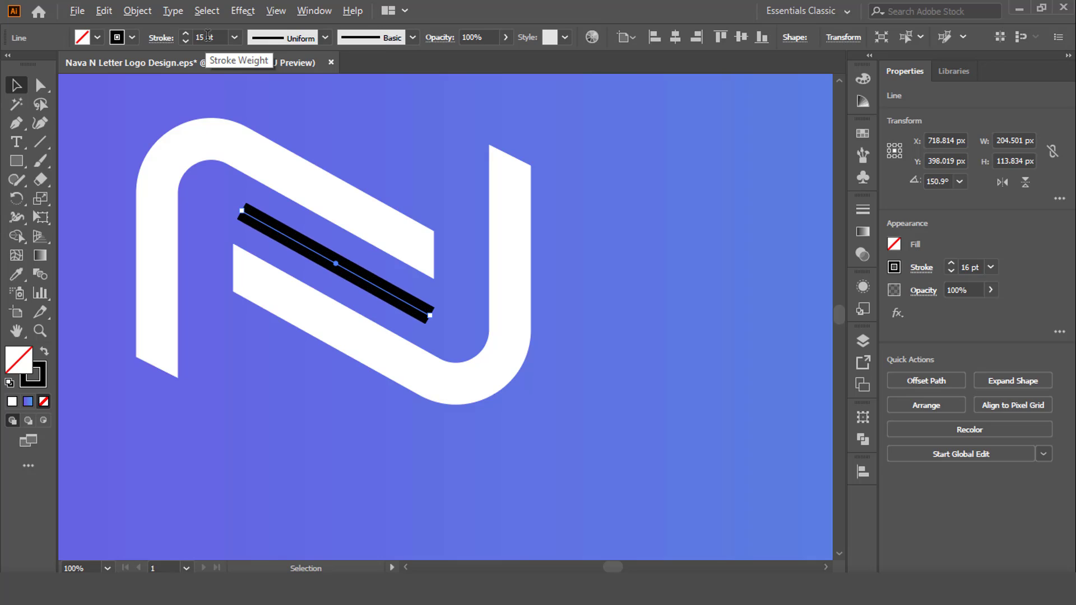
pyautogui.scroll(10, 208, 34)
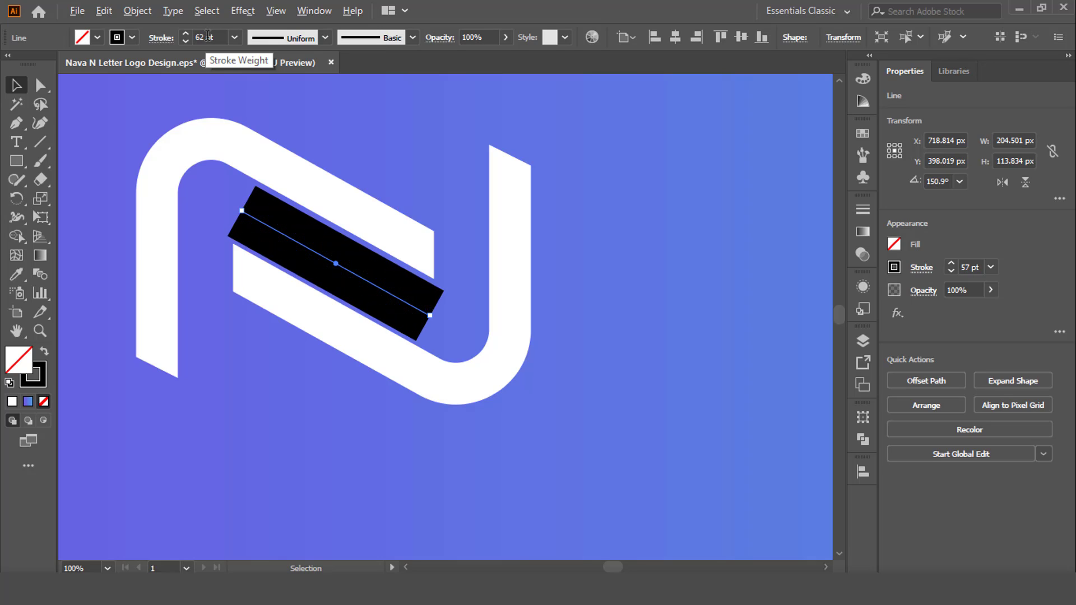
pyautogui.scroll(5, 208, 35)
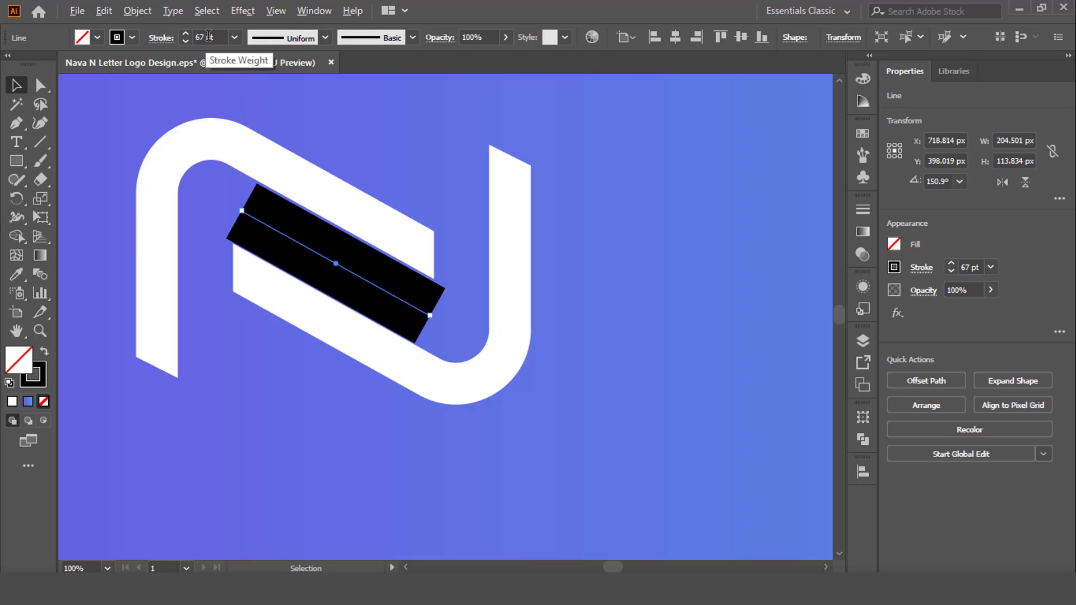
pyautogui.scroll(2, 208, 35)
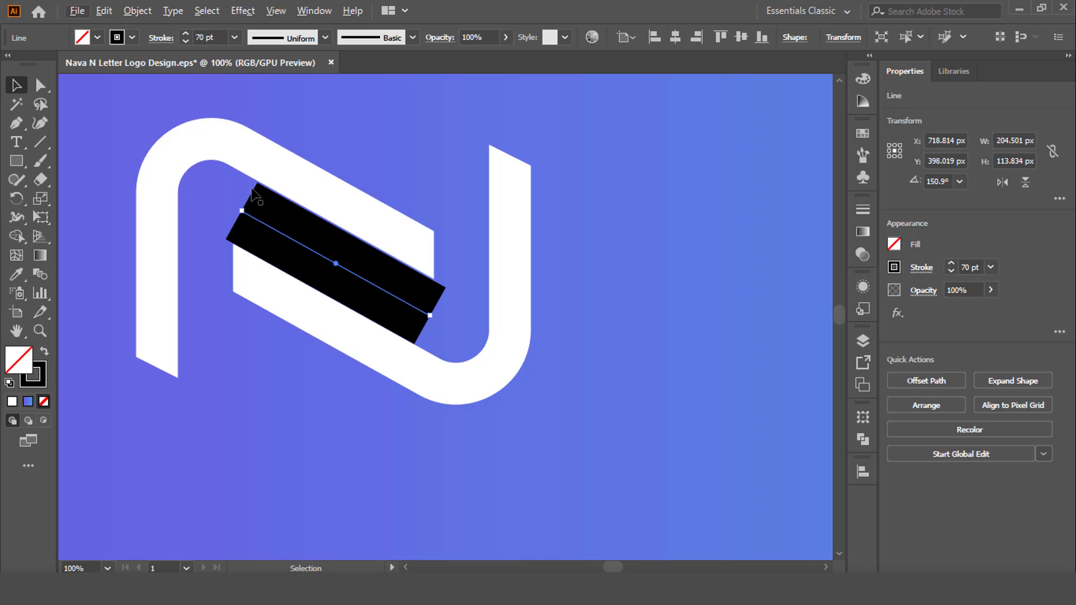
# Move the upper white piece slightly straight down to meet the black spacer's edge
pyautogui.scroll(3, 348, 257)
pyautogui.scroll(1, 367, 269)
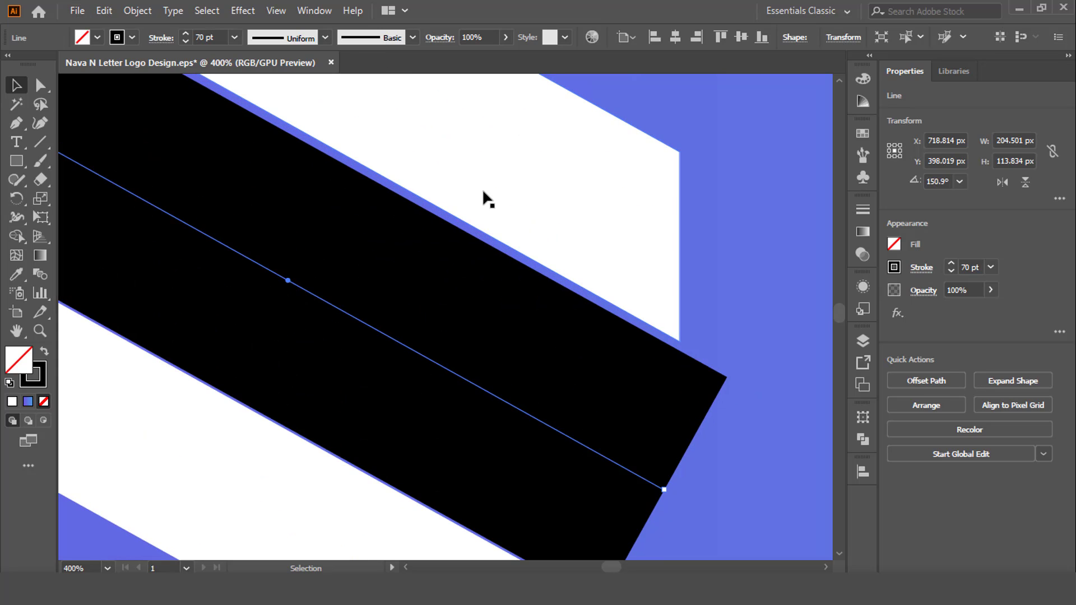
pyautogui.click(505, 168)
pyautogui.moveTo(507, 174); pyautogui.dragTo(507, 178)
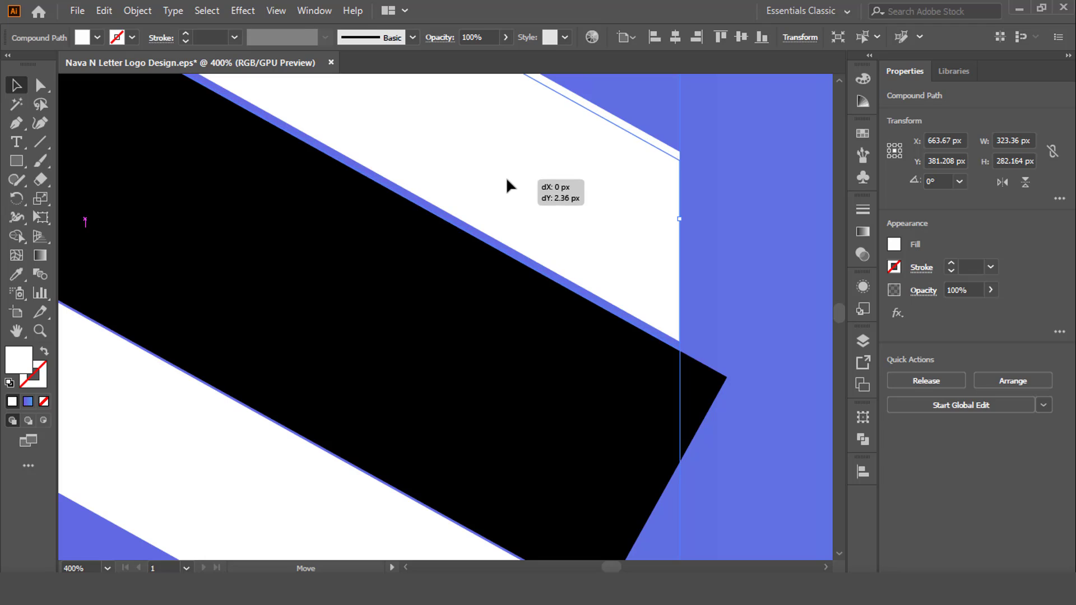
pyautogui.scroll(-4, 510, 182)
pyautogui.click(585, 230)
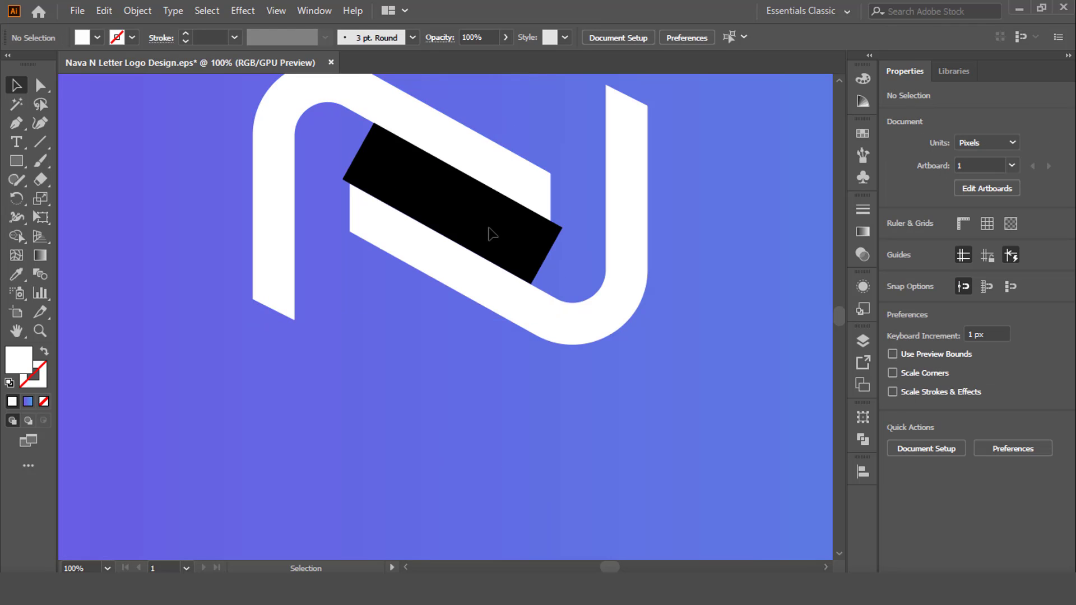
# Duplicate the black spacer, rotate the copy to vertical, and place it against the left stem's inner edge
pyautogui.moveTo(494, 223); pyautogui.dragTo(423, 353)
pyautogui.click(562, 241)
pyautogui.moveTo(529, 245); pyautogui.dragTo(349, 439)
pyautogui.moveTo(352, 332); pyautogui.dragTo(328, 246)
# Move the lower white piece about 10 px right and 6 px down against the vertical spacer
pyautogui.scroll(1, 330, 227)
pyautogui.moveTo(401, 248)
pyautogui.mouseDown()
pyautogui.moveTo(412, 244)
pyautogui.moveTo(415, 259)
pyautogui.mouseUp()
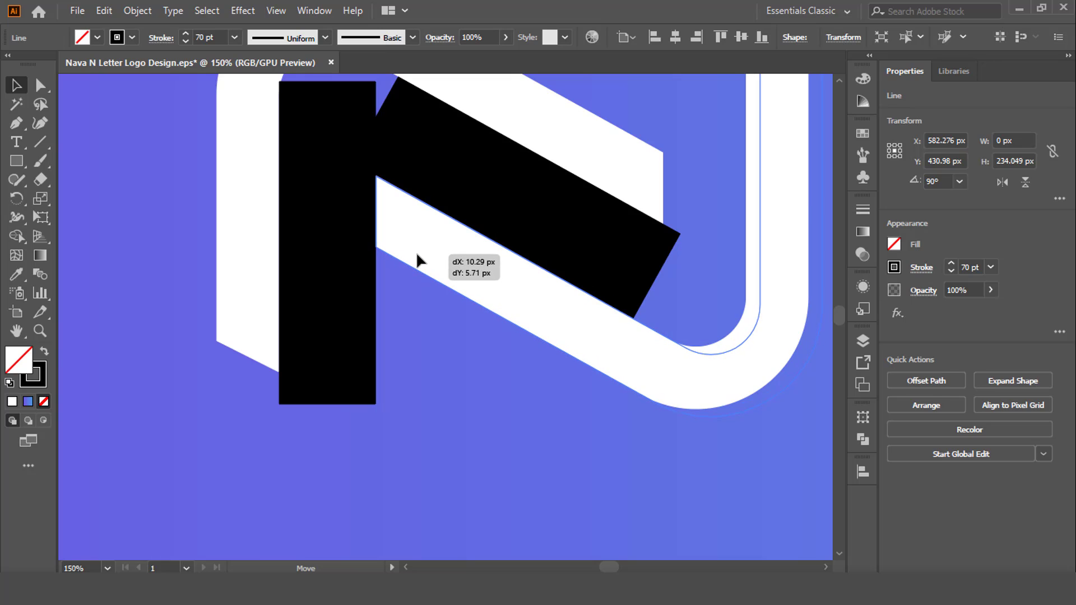
pyautogui.scroll(-2, 415, 259)
# Delete both black spacer lines
pyautogui.click(451, 255)
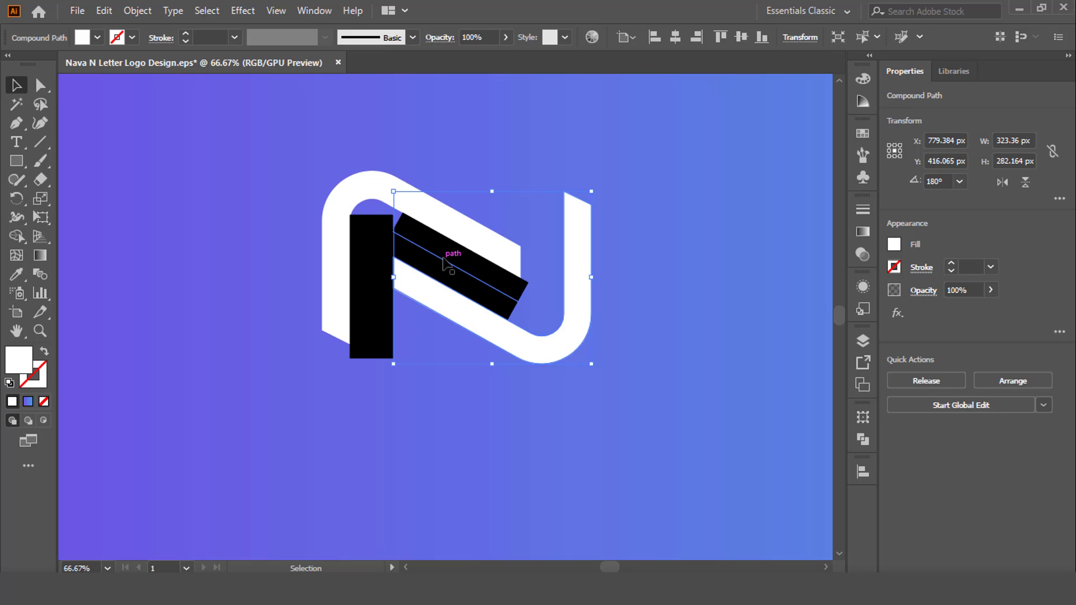
pyautogui.keyDown('shift'); pyautogui.click(371, 266); pyautogui.keyUp('shift')
pyautogui.press('Delete')
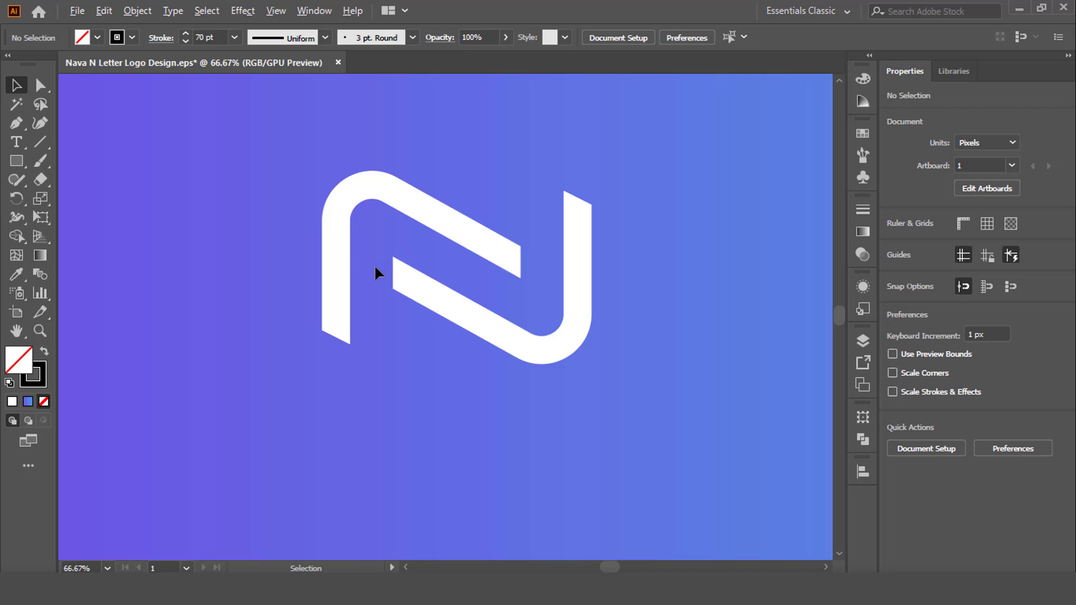
pyautogui.scroll(-1, 375, 265)
pyautogui.scroll(1, 479, 338)
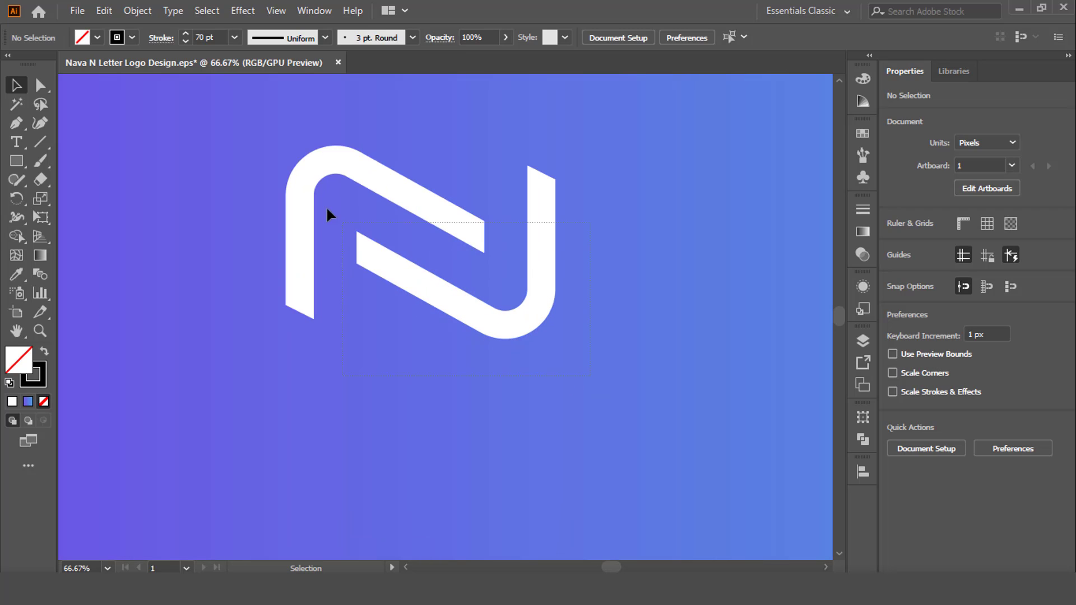
pyautogui.click(409, 205)
pyautogui.rightClick(410, 200)
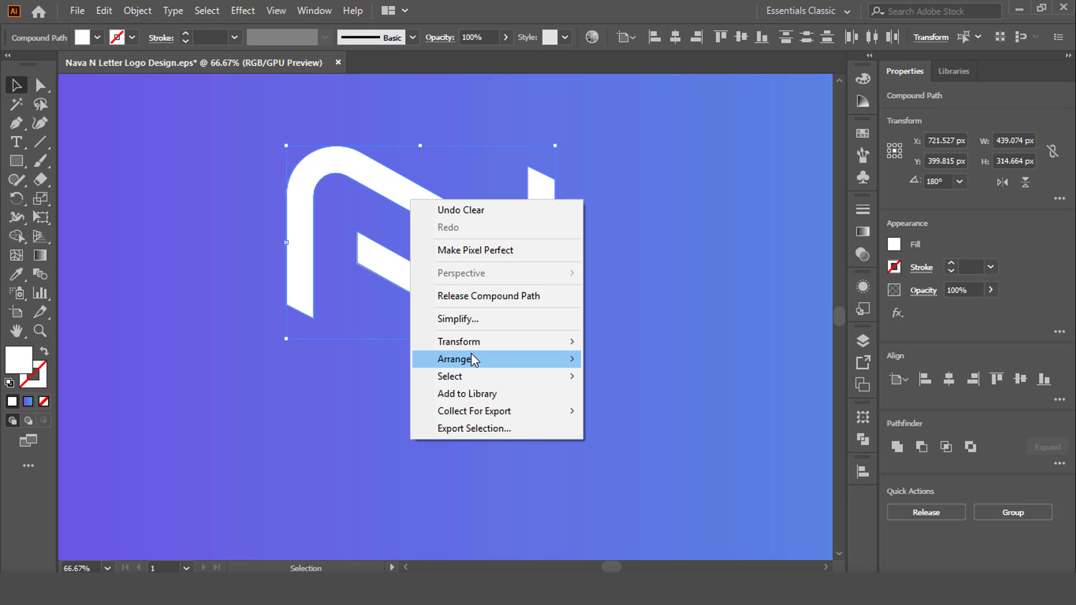
pyautogui.click(317, 223)
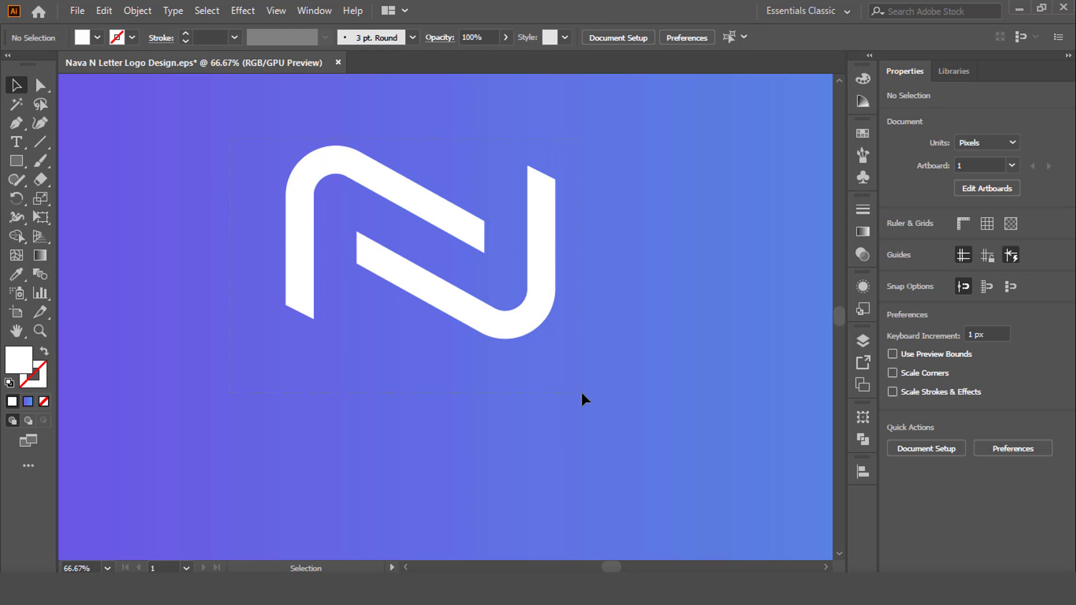
# Group the two white pieces and centre the group on the artboard
pyautogui.hotkey('ctrl', 'a')
pyautogui.hotkey('ctrl', 'g')
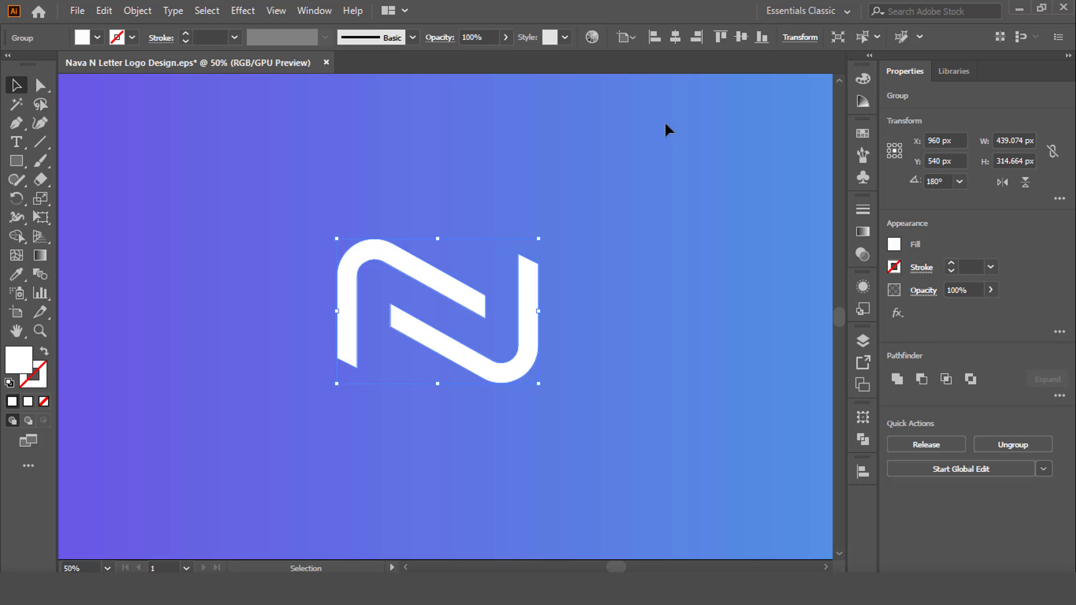
pyautogui.scroll(-1, 655, 224)
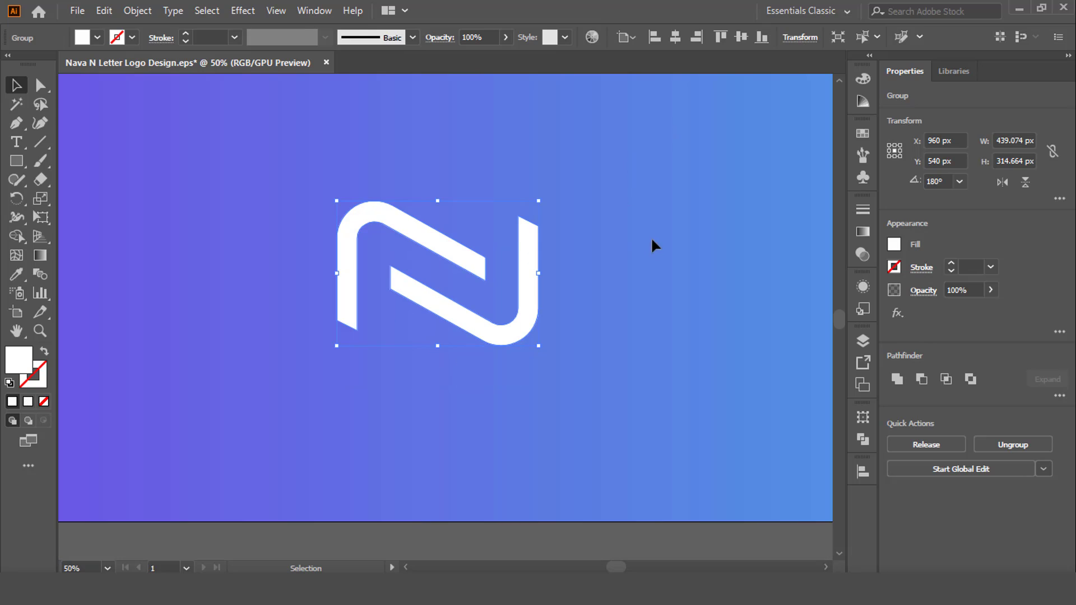
pyautogui.click(564, 252)
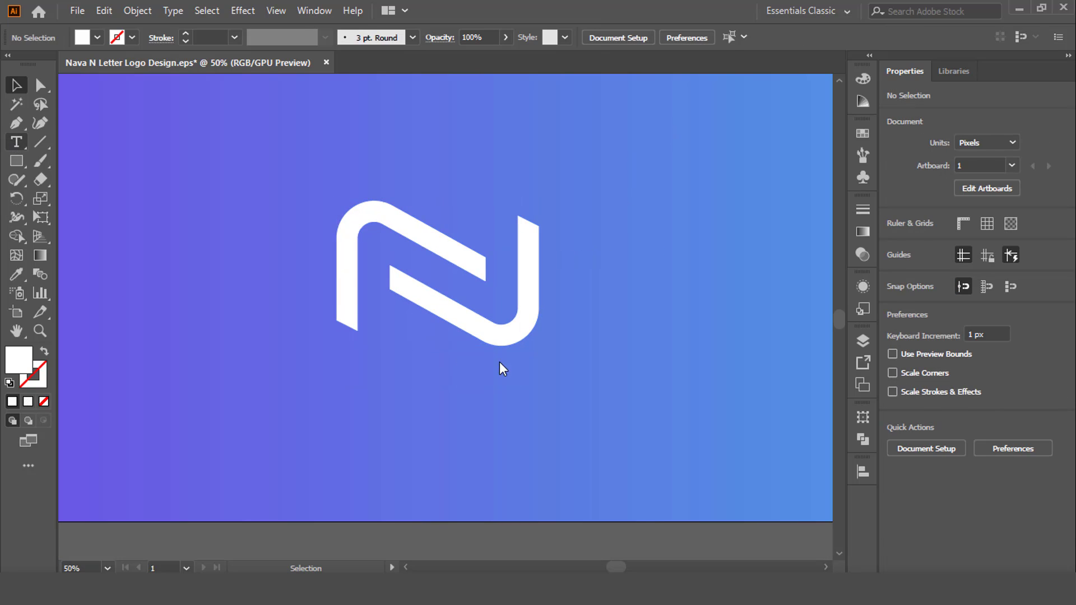
# Add a Lorem ipsum placeholder text below the logo and set its fill to white
pyautogui.press('t')
pyautogui.click(339, 398)
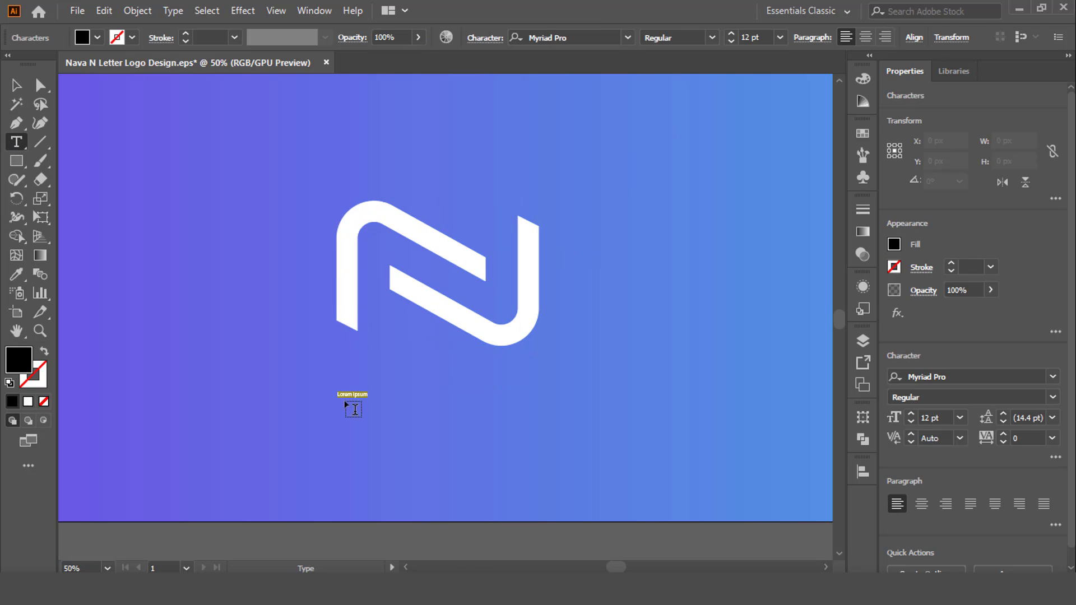
pyautogui.click(16, 90)
pyautogui.click(96, 38)
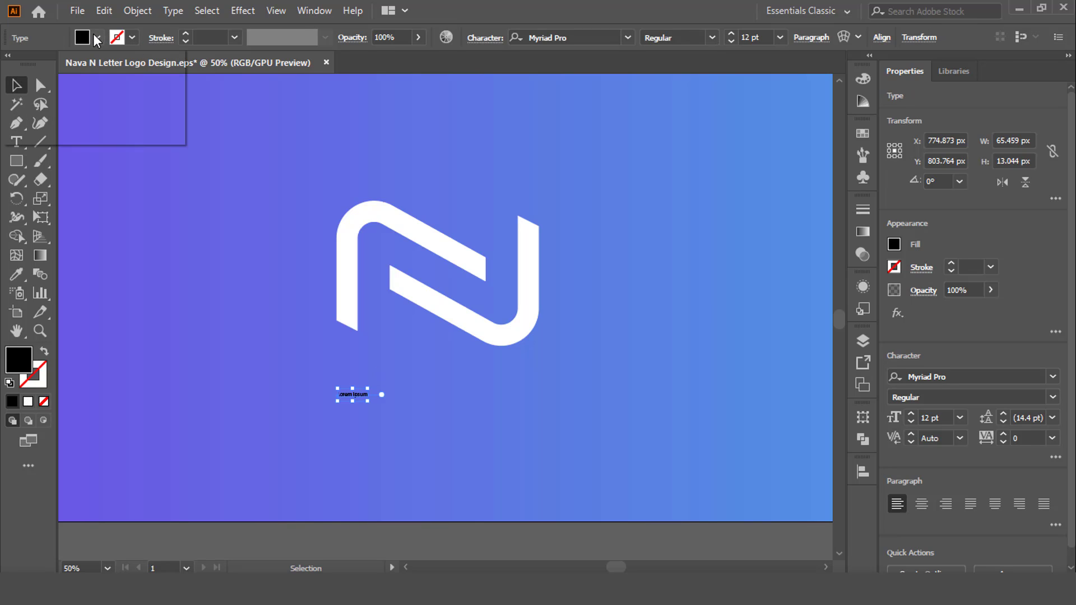
pyautogui.click(31, 67)
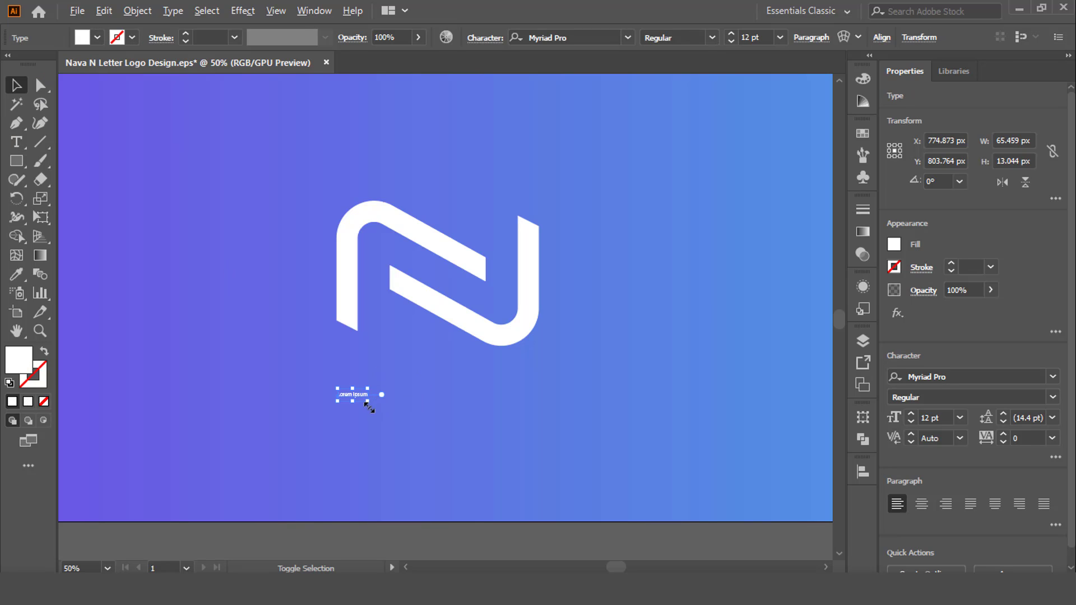
# Scale the placeholder text up to about 794 px wide
pyautogui.moveTo(369, 409); pyautogui.dragTo(560, 456)
pyautogui.moveTo(395, 387); pyautogui.dragTo(563, 430)
pyautogui.scroll(-2, 472, 368)
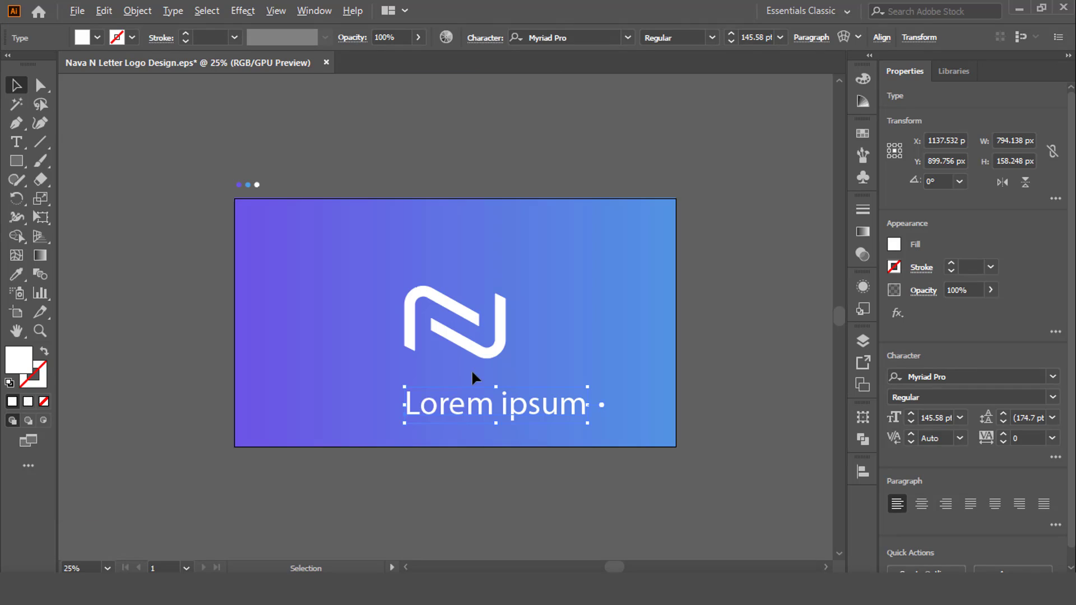
# Move the N logo to the artboard's left half and place the text to its right at mid-height
pyautogui.moveTo(492, 345); pyautogui.dragTo(401, 346)
pyautogui.moveTo(471, 404); pyautogui.dragTo(497, 330)
pyautogui.scroll(2, 483, 342)
pyautogui.click(327, 302)
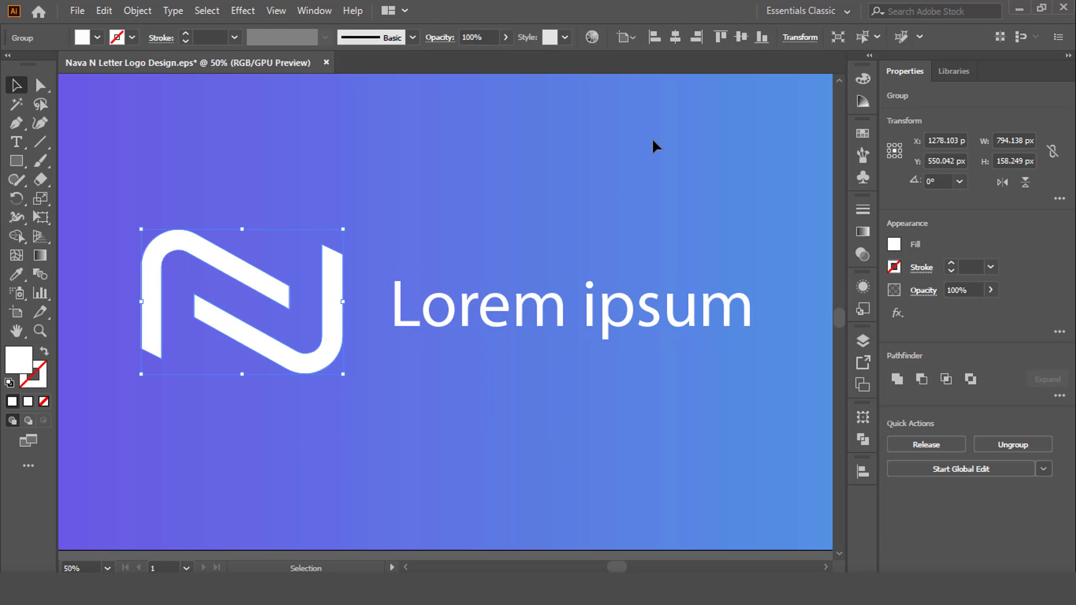
# Replace the placeholder text with NAVA
pyautogui.click(503, 298)
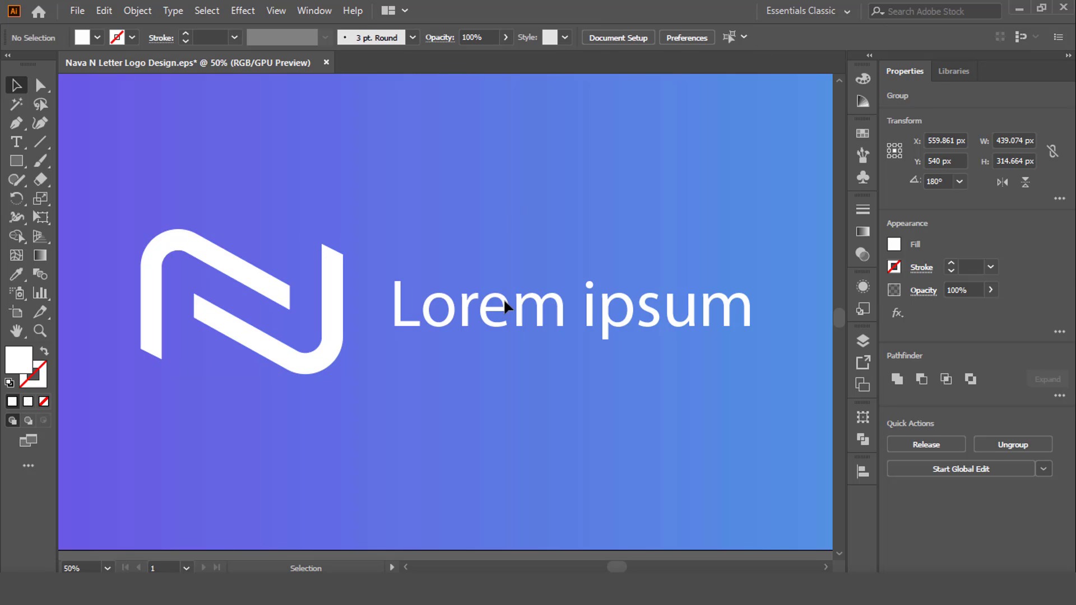
pyautogui.tripleClick(512, 301)
pyautogui.write('NAVE')
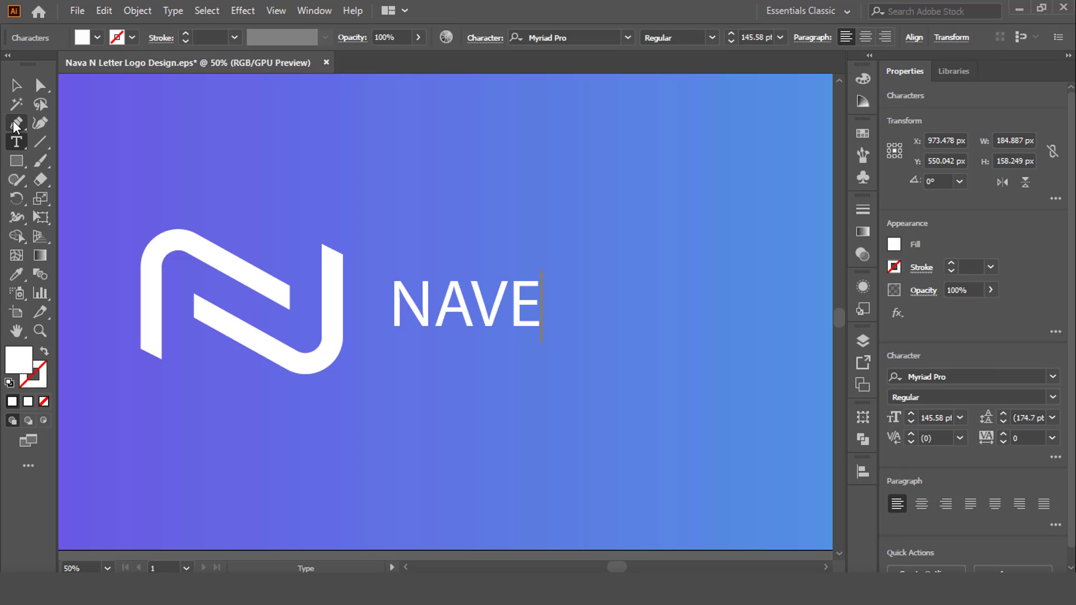
pyautogui.press('BackSpace')
pyautogui.write('A')
# Enlarge the NAVA text's font size until its capitals are about two thirds of the logo's height
pyautogui.click(16, 85)
pyautogui.click(780, 37)
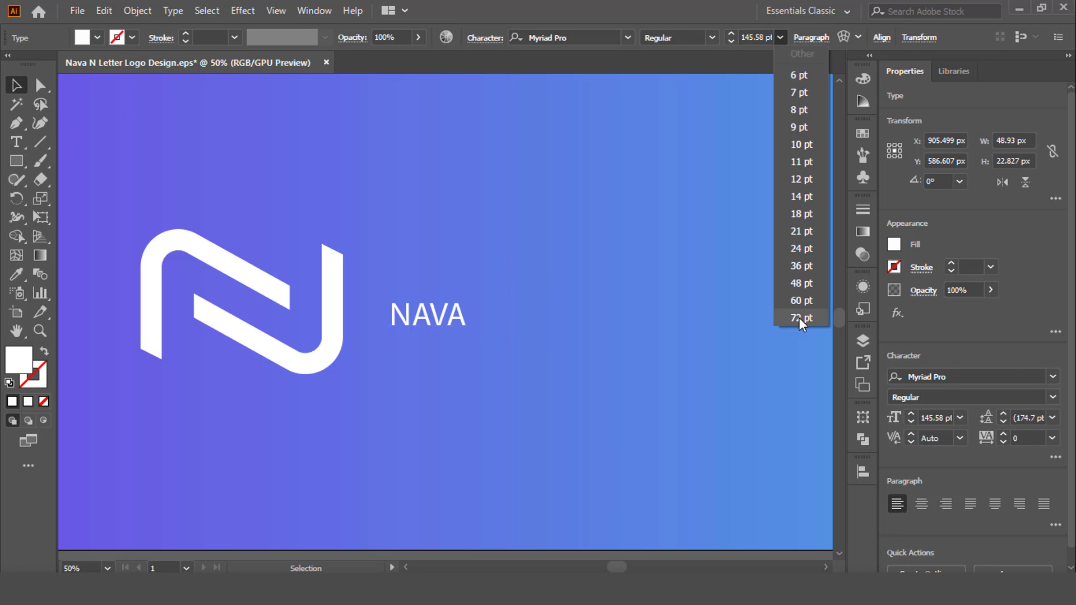
pyautogui.click(802, 323)
pyautogui.scroll(15, 752, 38)
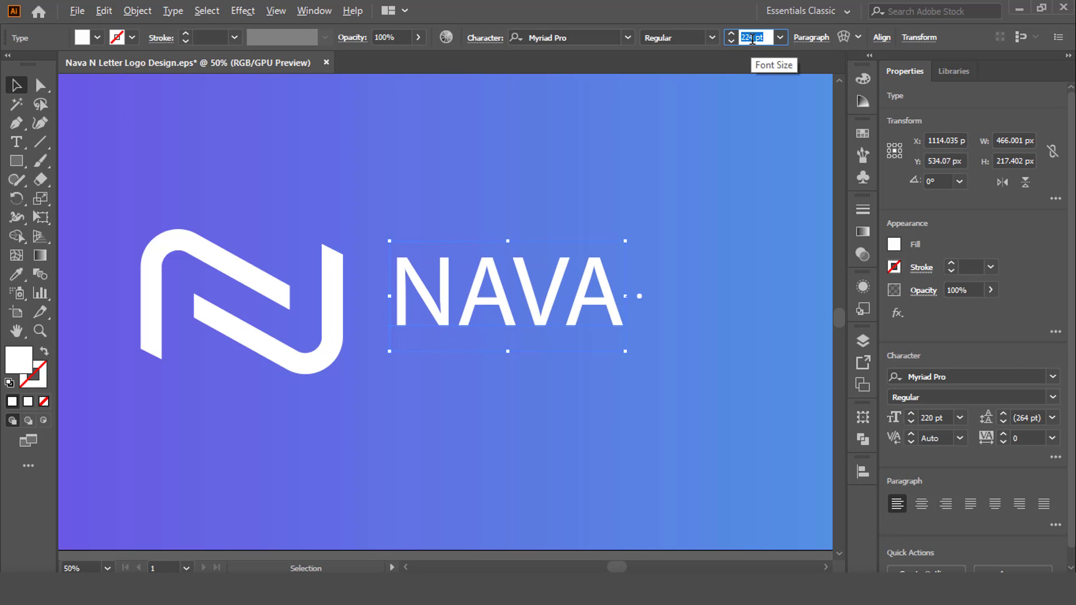
pyautogui.scroll(10, 751, 38)
# Set the NAVA text to 320 pt and change its font to Bahnschrift
pyautogui.hotkey('ctrl', 'a')
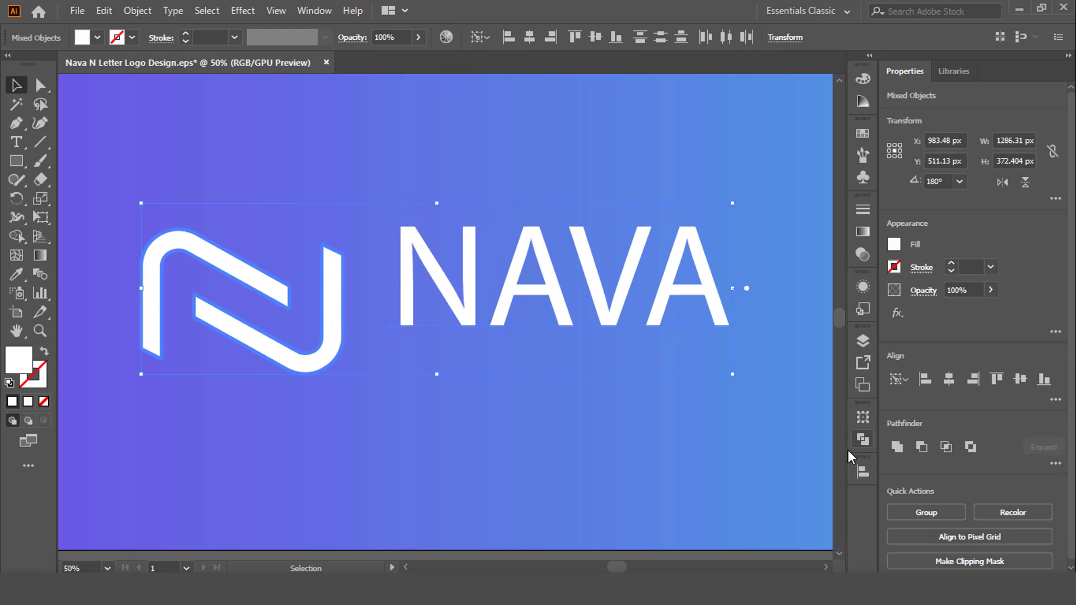
pyautogui.click(862, 472)
pyautogui.click(481, 259)
pyautogui.hotkey('ctrl', '=')
pyautogui.click(627, 37)
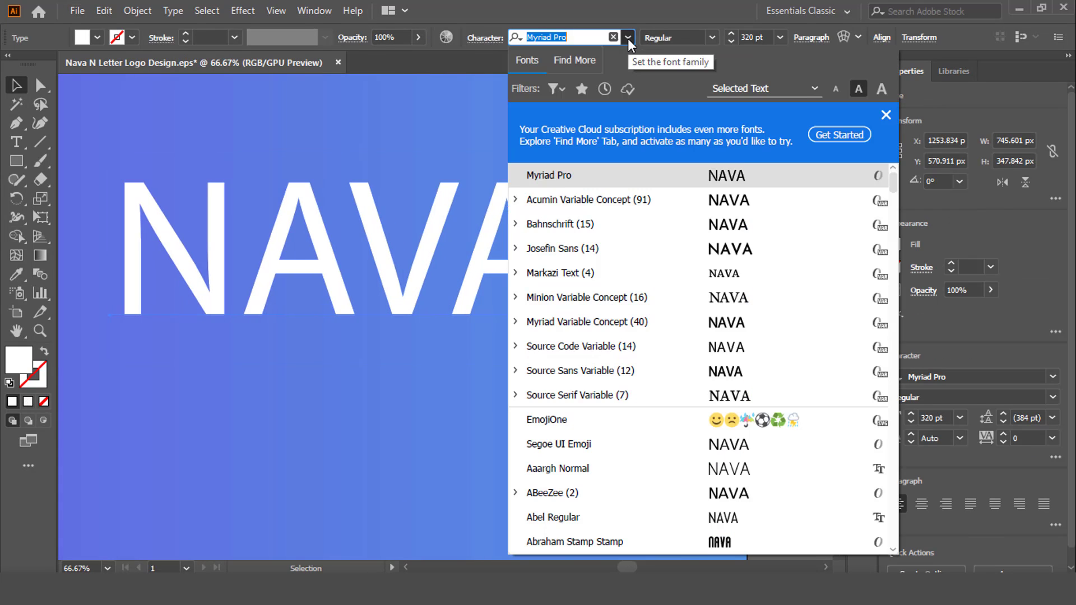
pyautogui.click(751, 232)
pyautogui.click(697, 323)
# Scale the N logo and NAVA text down together until the text is about 446 px wide
pyautogui.scroll(-2, 697, 323)
pyautogui.scroll(1, 558, 358)
pyautogui.scroll(-1, 398, 316)
pyautogui.click(377, 284)
pyautogui.keyDown('shift'); pyautogui.click(308, 280); pyautogui.keyUp('shift')
pyautogui.moveTo(589, 220); pyautogui.dragTo(503, 242)
pyautogui.click(400, 321)
pyautogui.scroll(2, 400, 321)
# Change the NAVA text's font to Josefin Sans Regular
pyautogui.click(486, 239)
pyautogui.scroll(1, 721, 254)
pyautogui.click(490, 40)
pyautogui.click(490, 62)
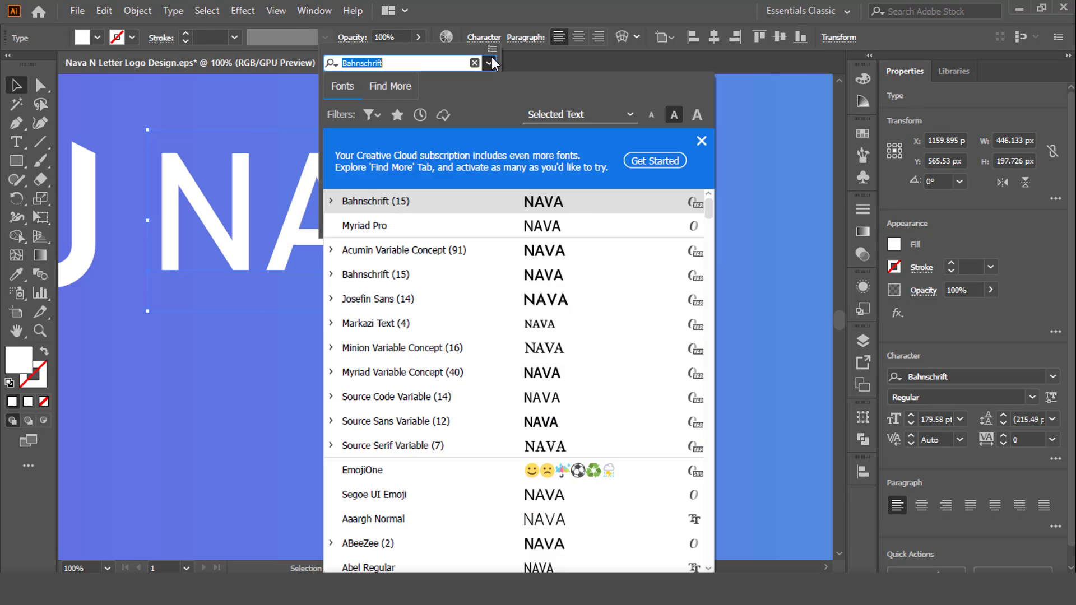
pyautogui.click(587, 305)
pyautogui.scroll(-2, 671, 313)
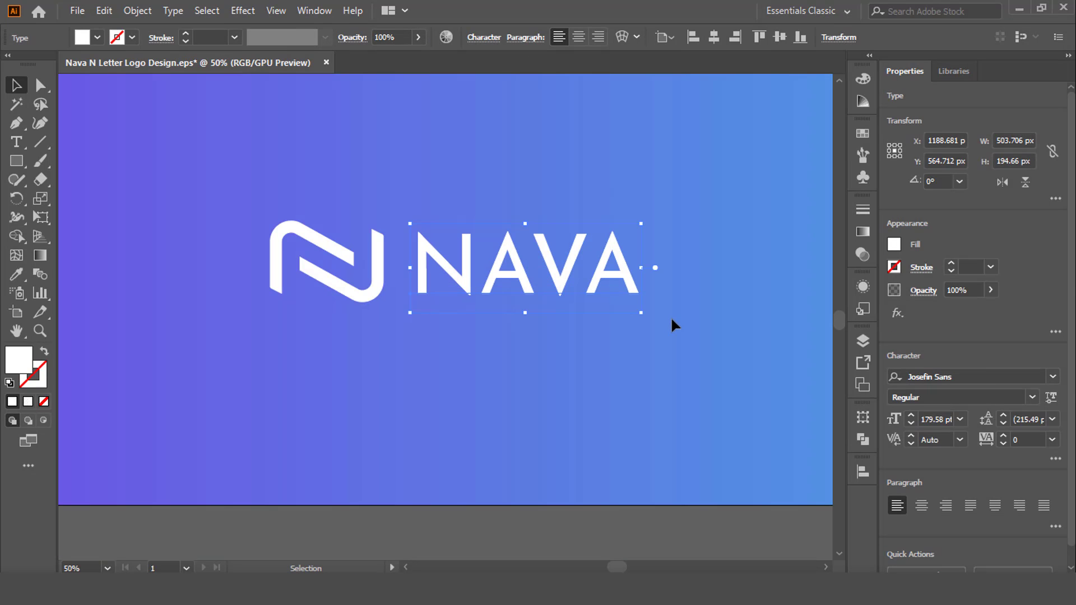
pyautogui.click(672, 321)
pyautogui.scroll(1, 672, 325)
pyautogui.moveTo(688, 322); pyautogui.dragTo(586, 317)
pyautogui.scroll(-1, 587, 312)
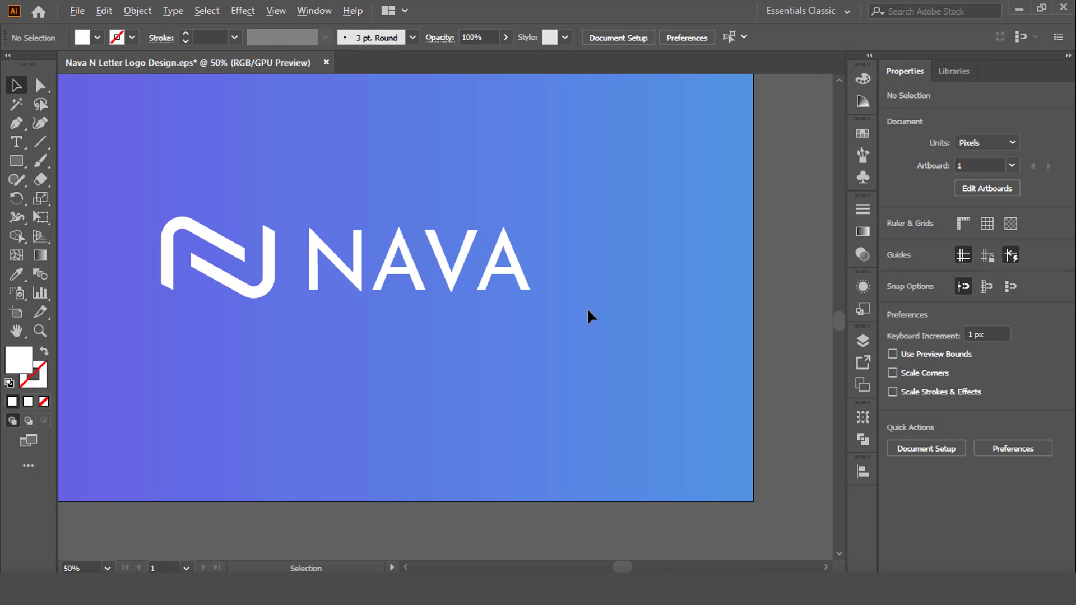
# Try the Bold Italic and Bold styles of Josefin Sans on the NAVA text
pyautogui.click(509, 289)
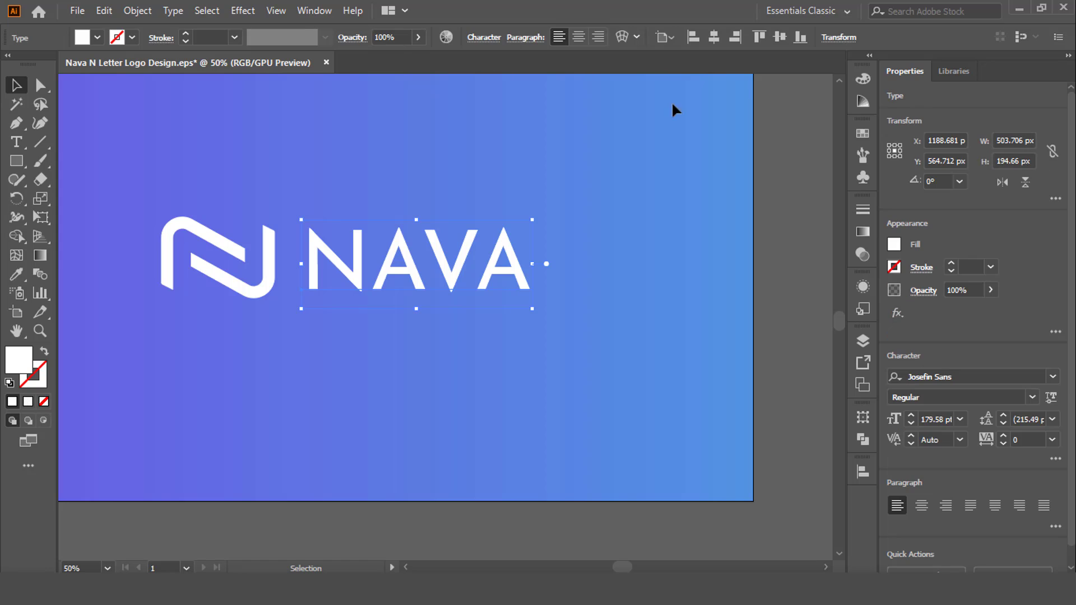
pyautogui.click(496, 37)
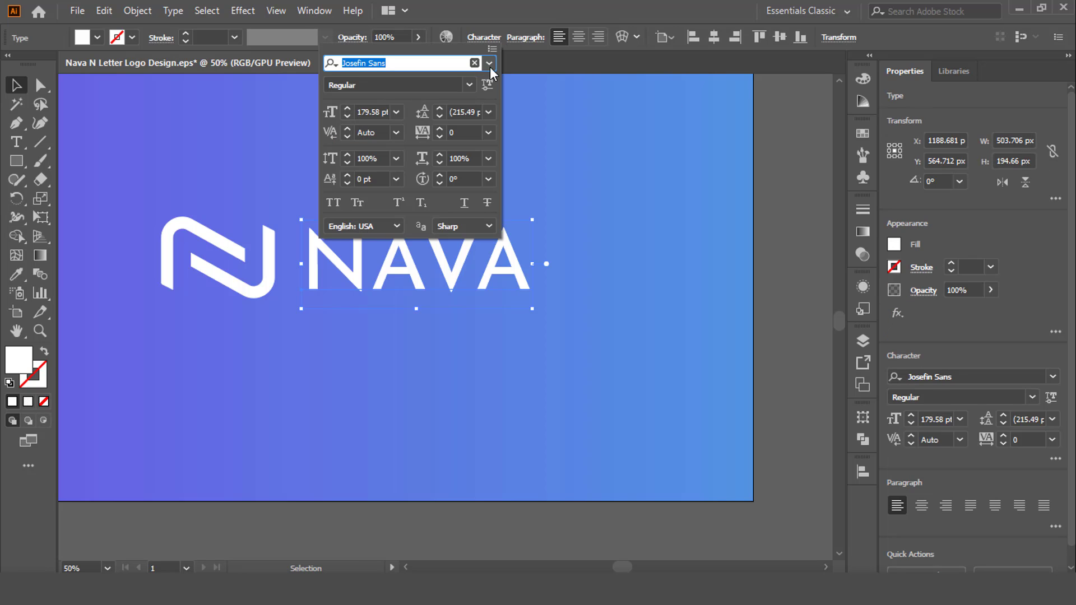
pyautogui.click(489, 64)
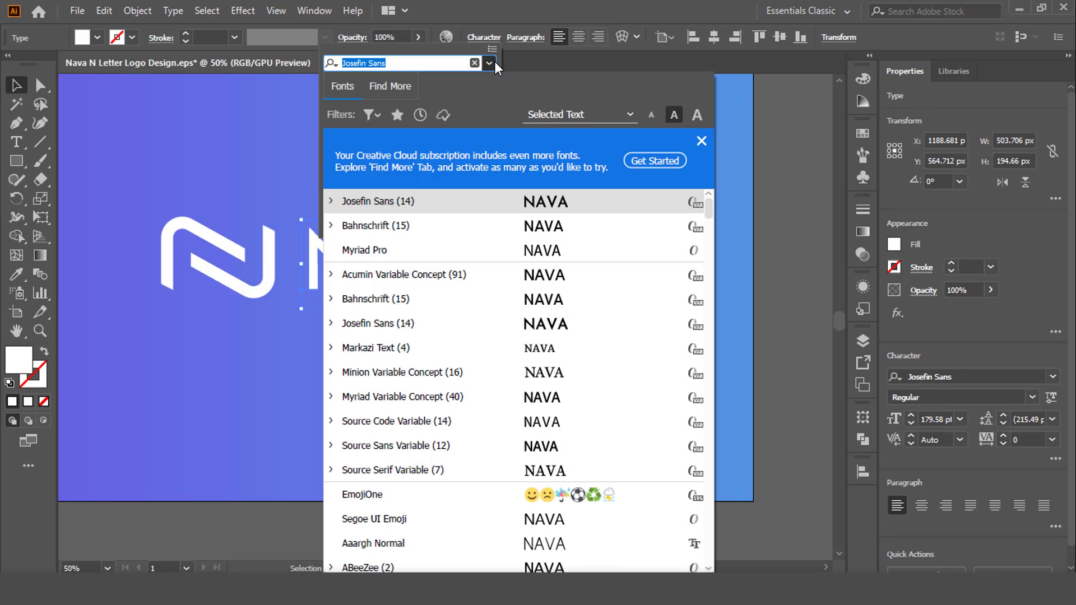
pyautogui.click(440, 63)
pyautogui.click(542, 68)
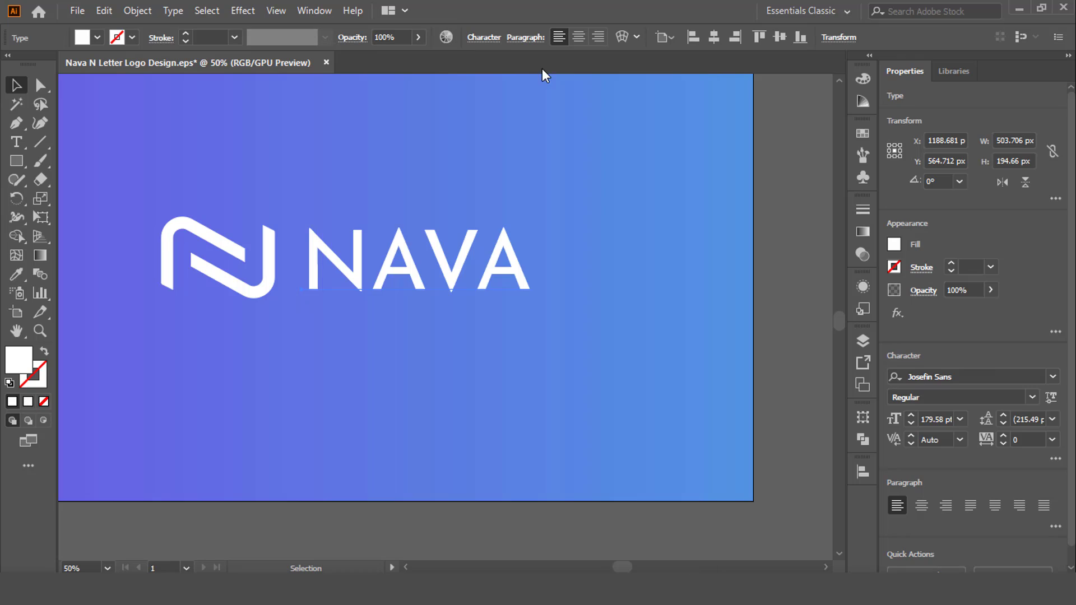
pyautogui.click(482, 37)
pyautogui.click(467, 86)
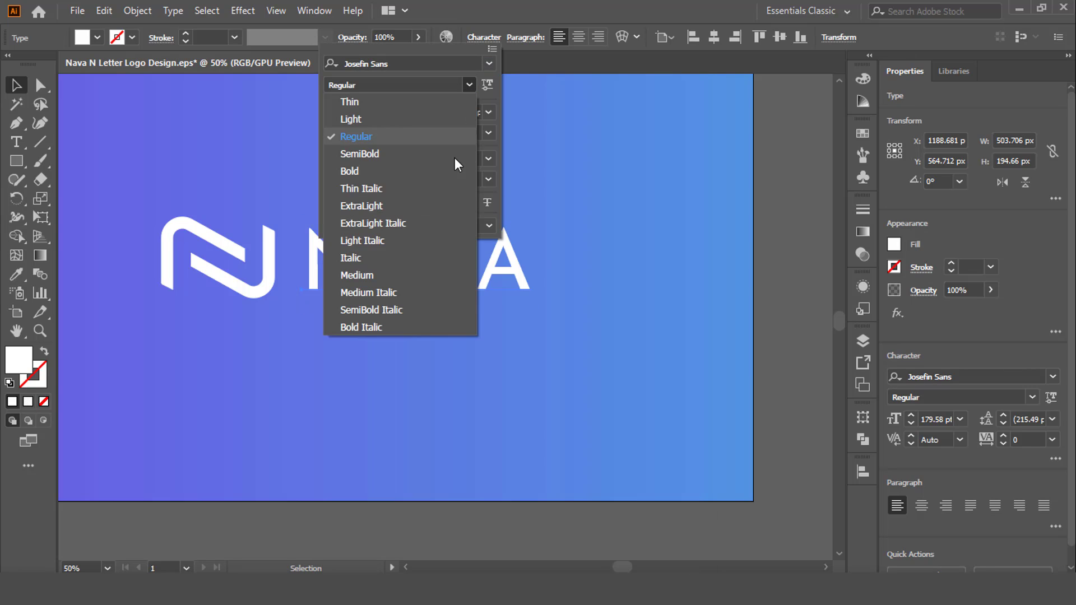
pyautogui.click(398, 327)
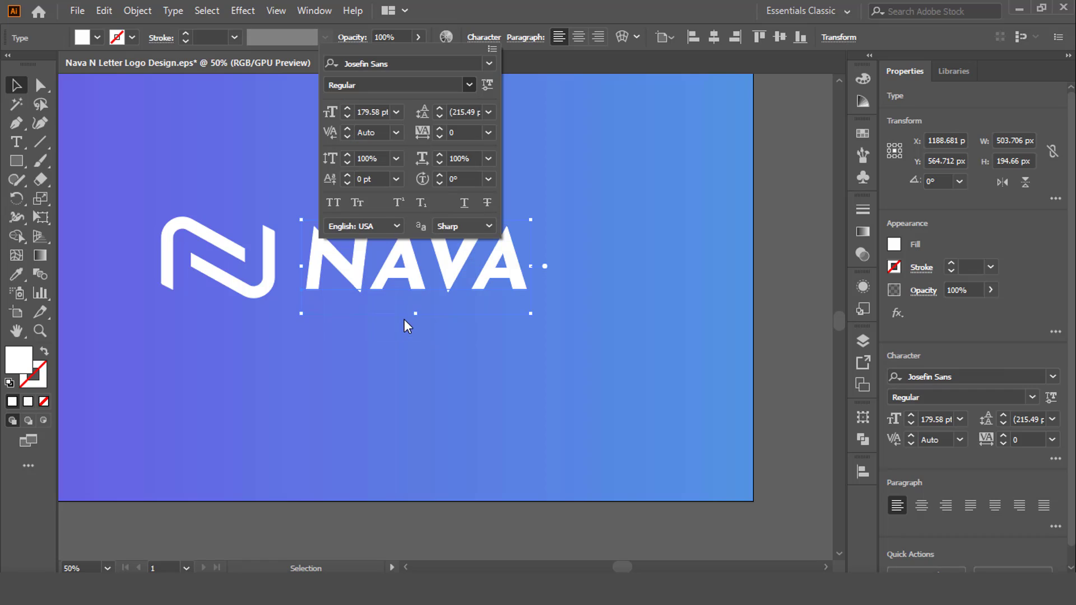
pyautogui.click(490, 84)
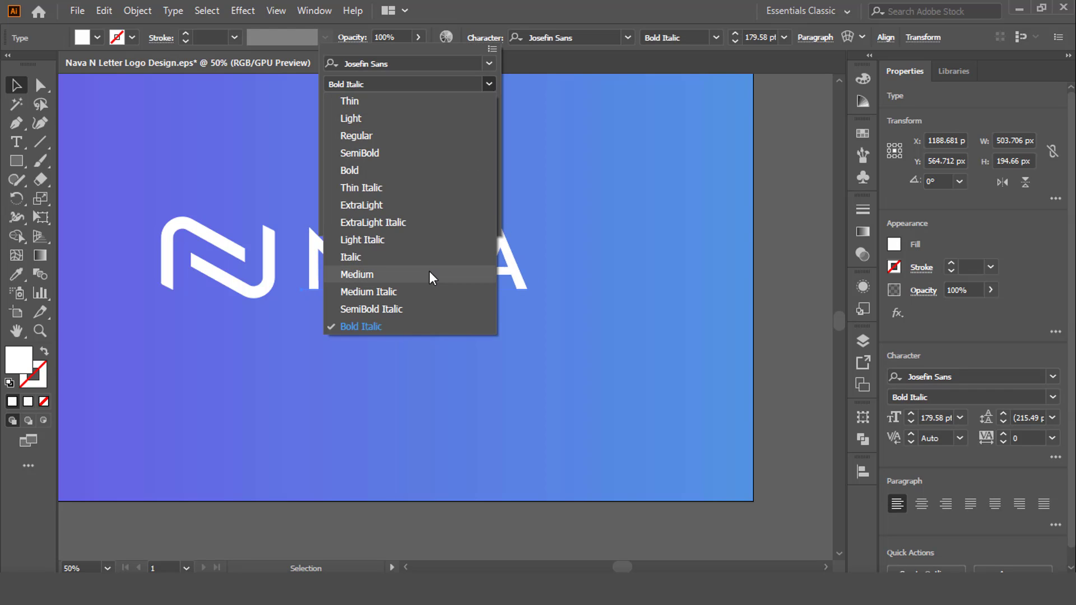
pyautogui.click(383, 169)
pyautogui.click(610, 295)
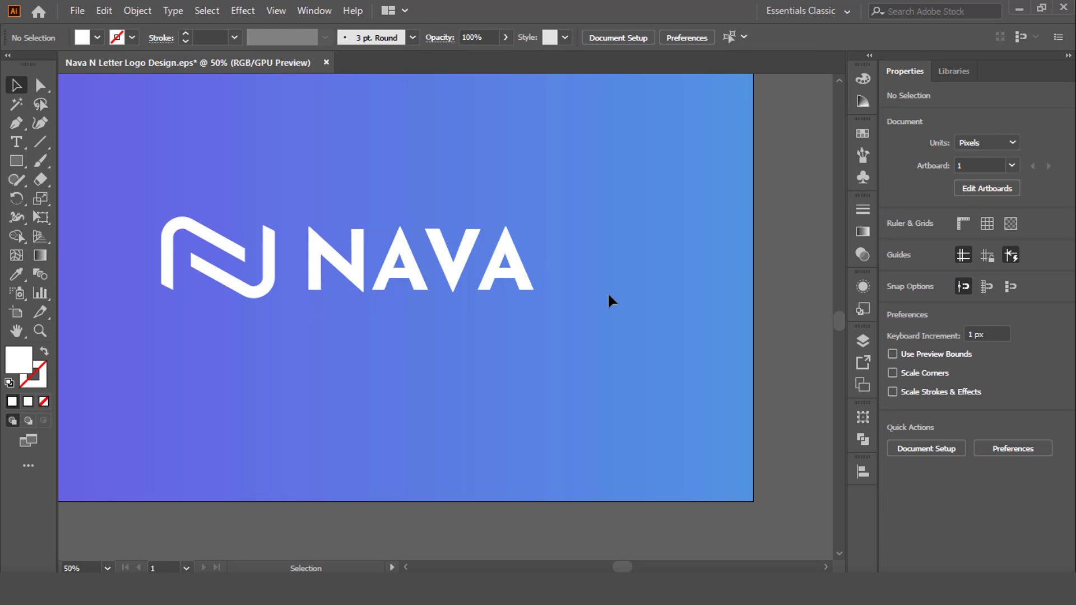
pyautogui.scroll(-1, 607, 291)
pyautogui.scroll(1, 486, 303)
# Set the NAVA text's font style to SemiBold
pyautogui.click(490, 275)
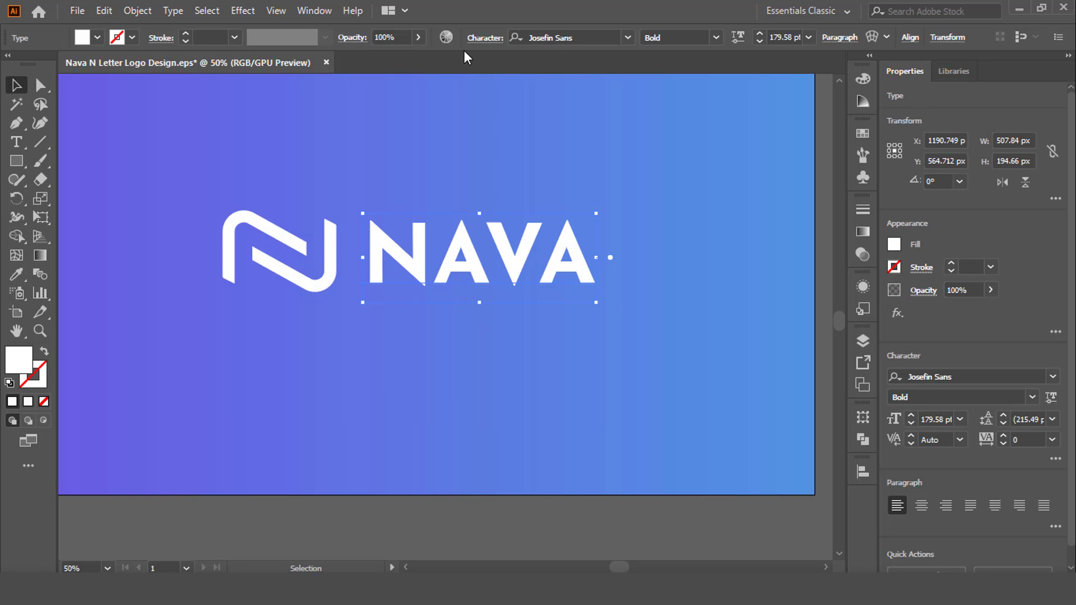
pyautogui.click(485, 39)
pyautogui.click(472, 89)
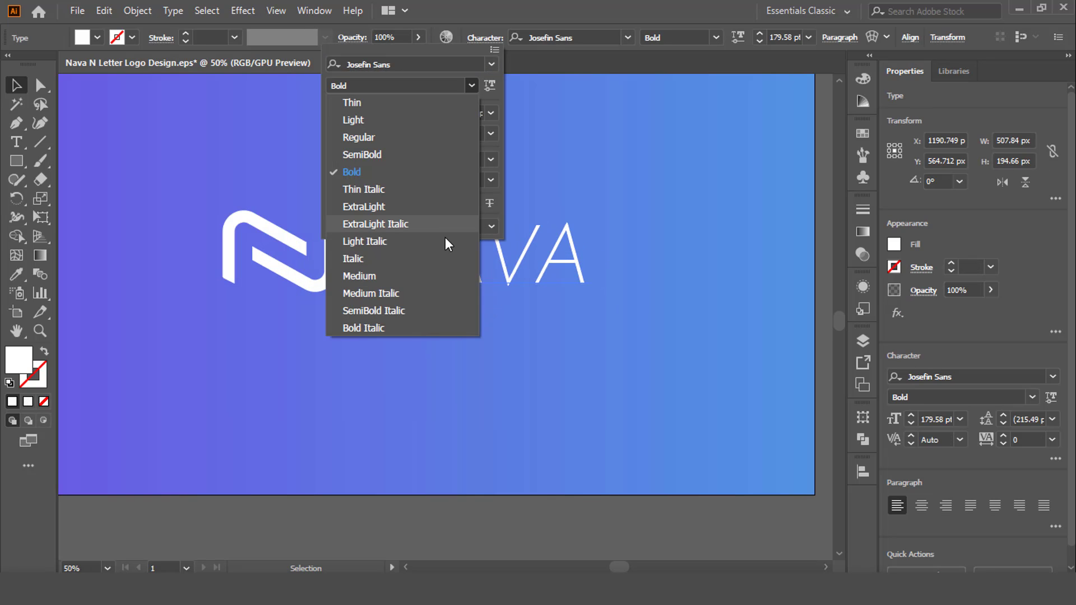
pyautogui.click(389, 158)
pyautogui.click(637, 305)
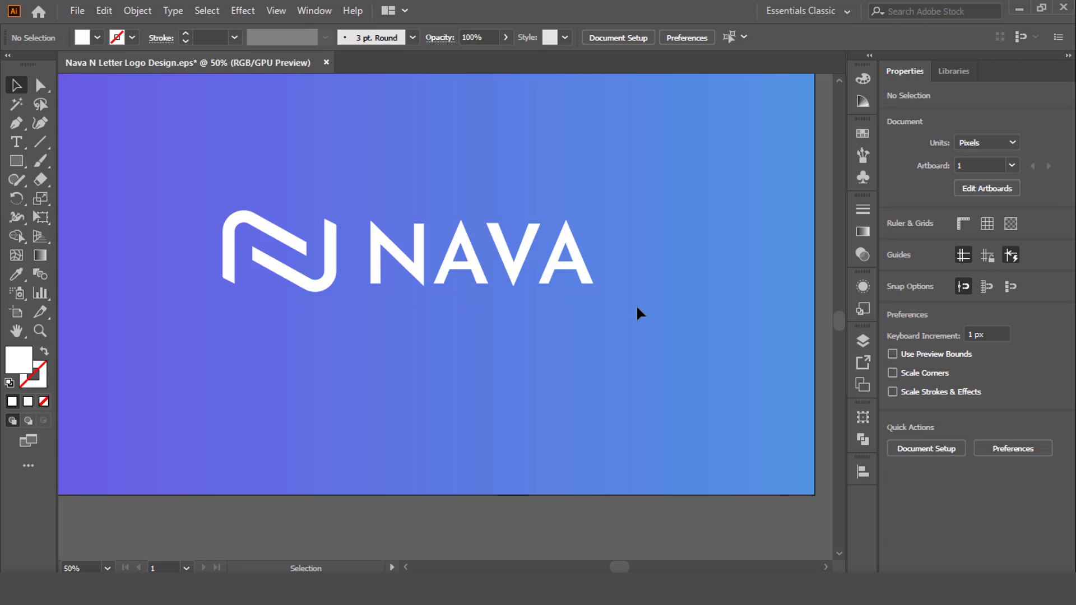
pyautogui.scroll(2, 637, 305)
pyautogui.scroll(-1, 469, 227)
# Set the NAVA text's tracking to 50
pyautogui.click(470, 227)
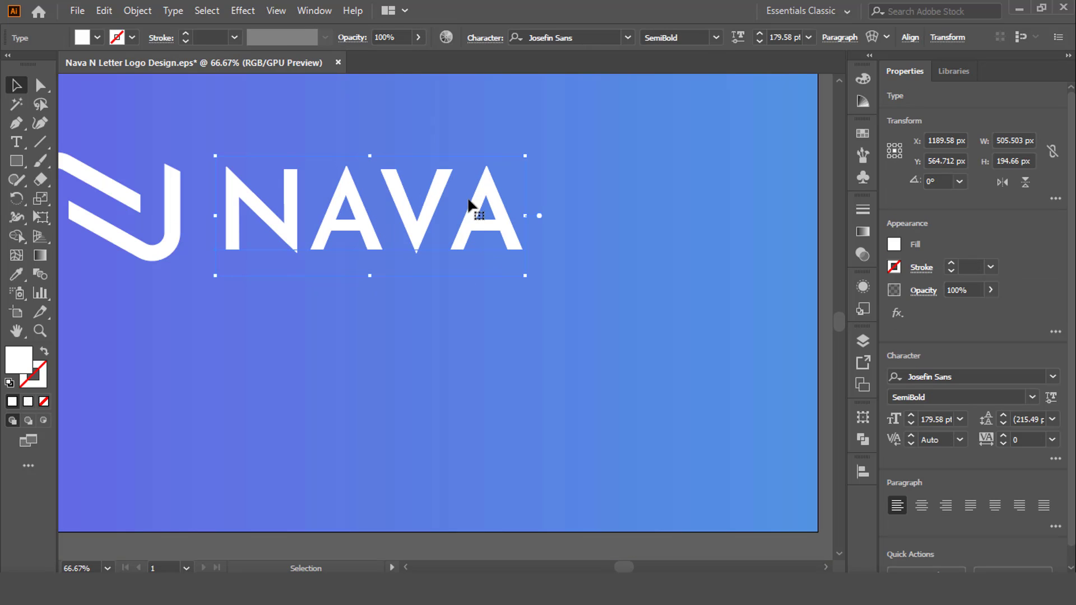
pyautogui.click(485, 40)
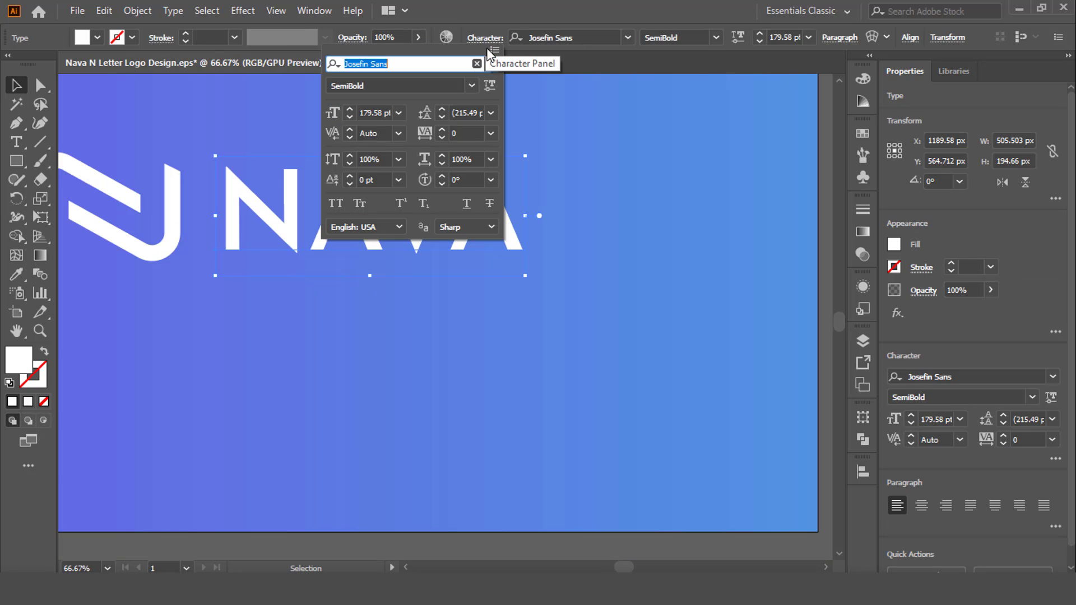
pyautogui.click(490, 133)
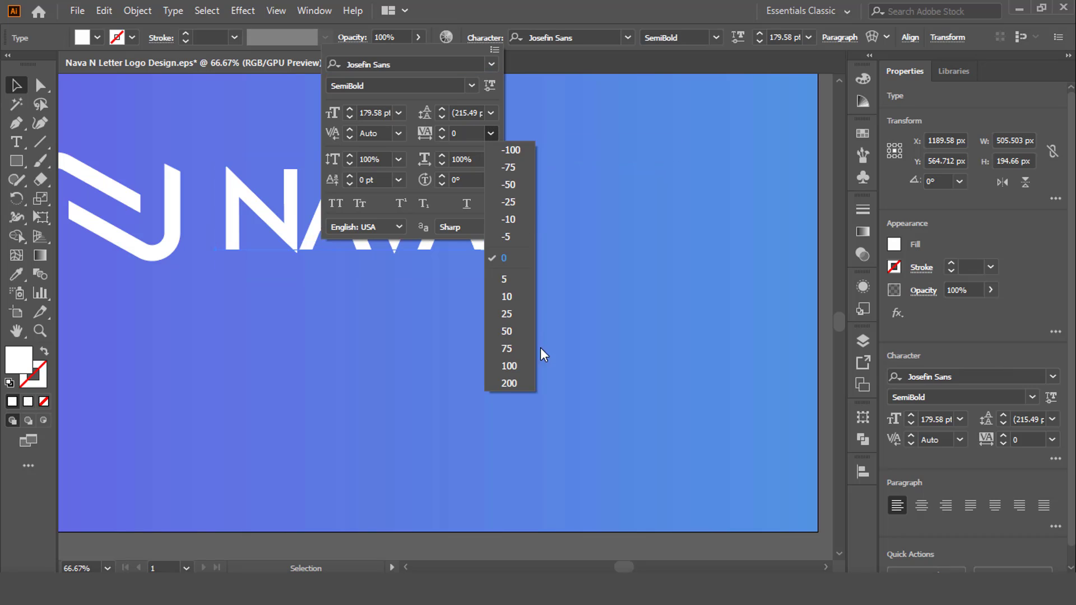
pyautogui.click(514, 330)
pyautogui.click(565, 324)
pyautogui.scroll(-1, 566, 323)
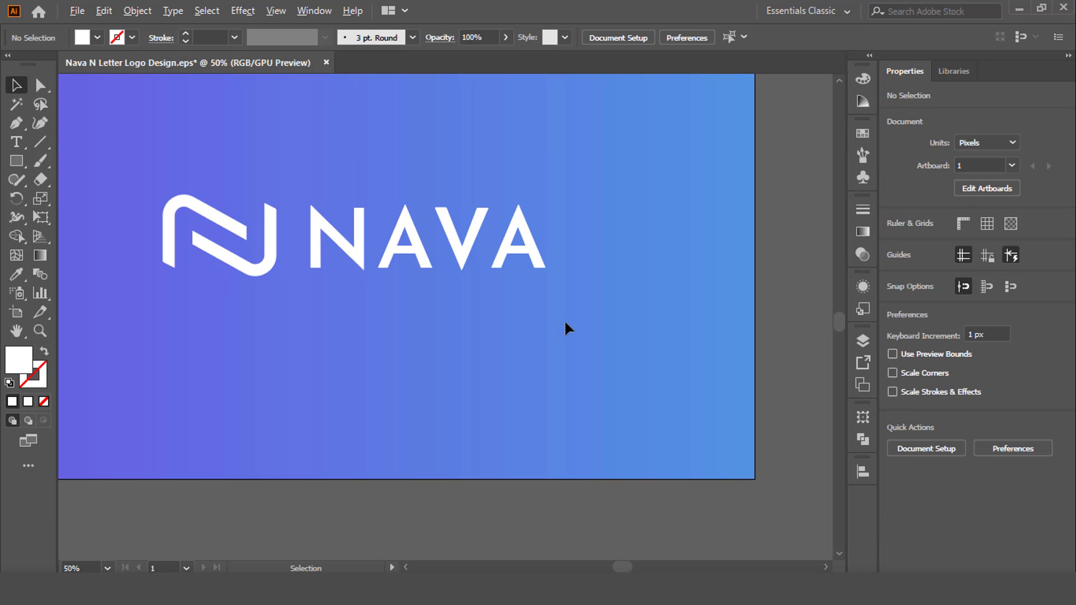
# Set the NAVA text's tracking to 25
pyautogui.click(422, 226)
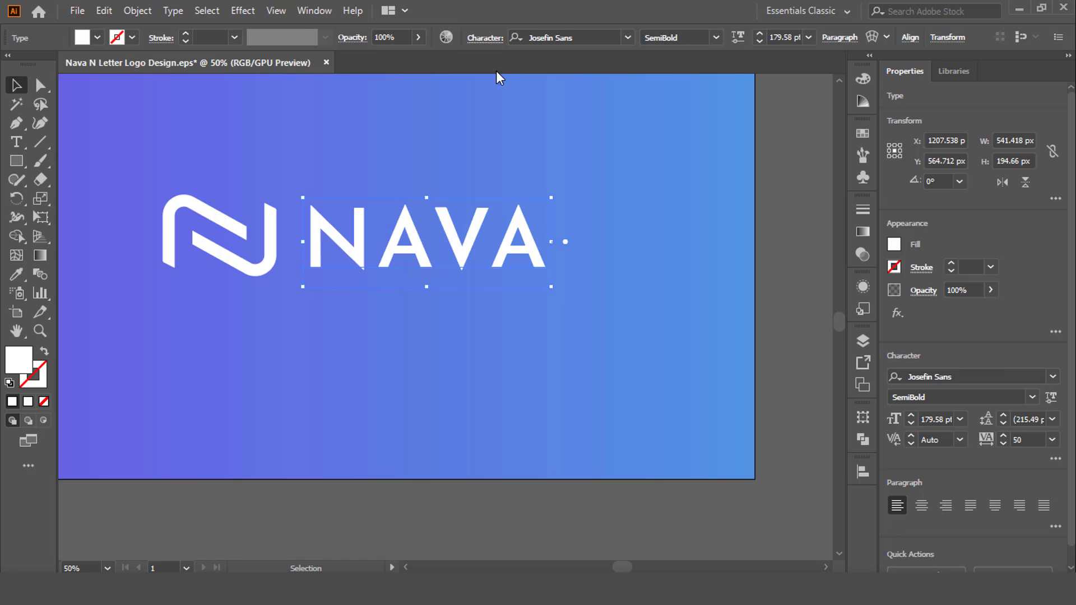
pyautogui.click(485, 38)
pyautogui.click(491, 133)
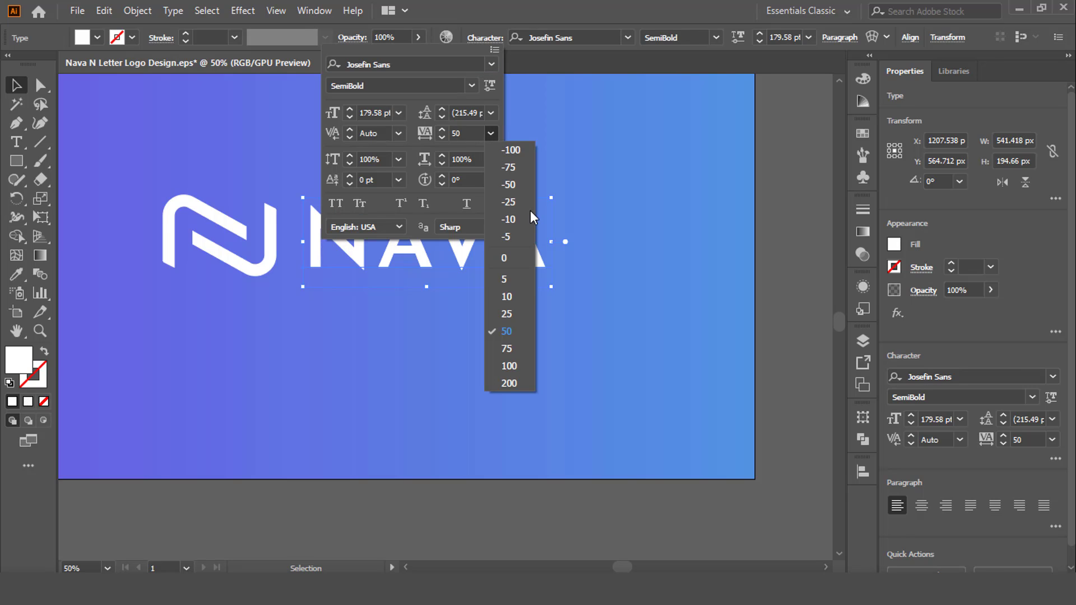
pyautogui.click(511, 307)
pyautogui.click(522, 332)
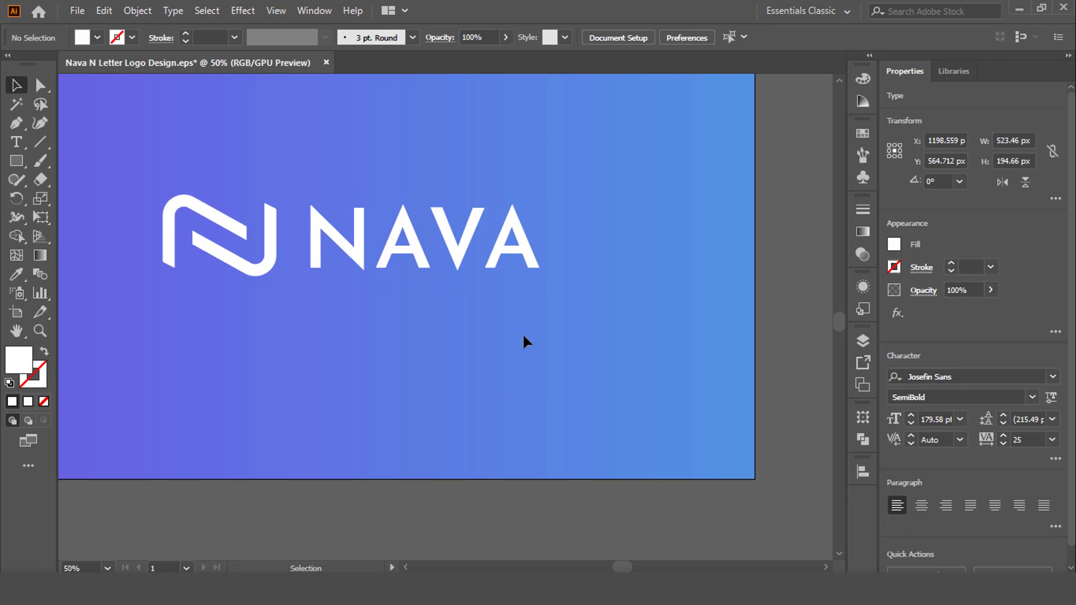
# Convert the NAVA text to outlines and align it with the N logo on their vertical centres
pyautogui.rightClick(428, 255)
pyautogui.click(486, 355)
pyautogui.click(396, 333)
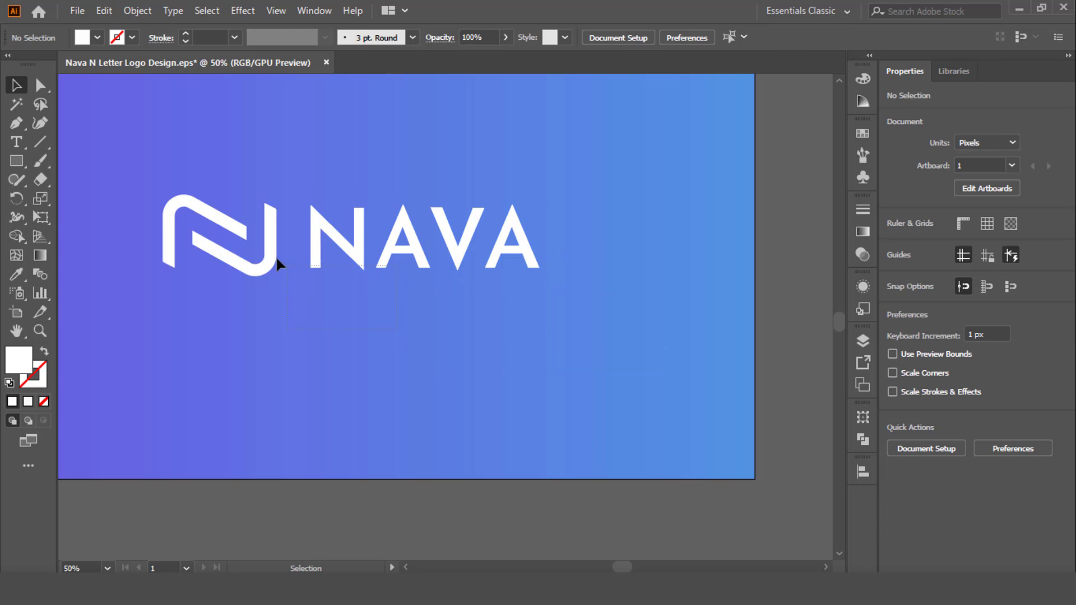
pyautogui.click(275, 255)
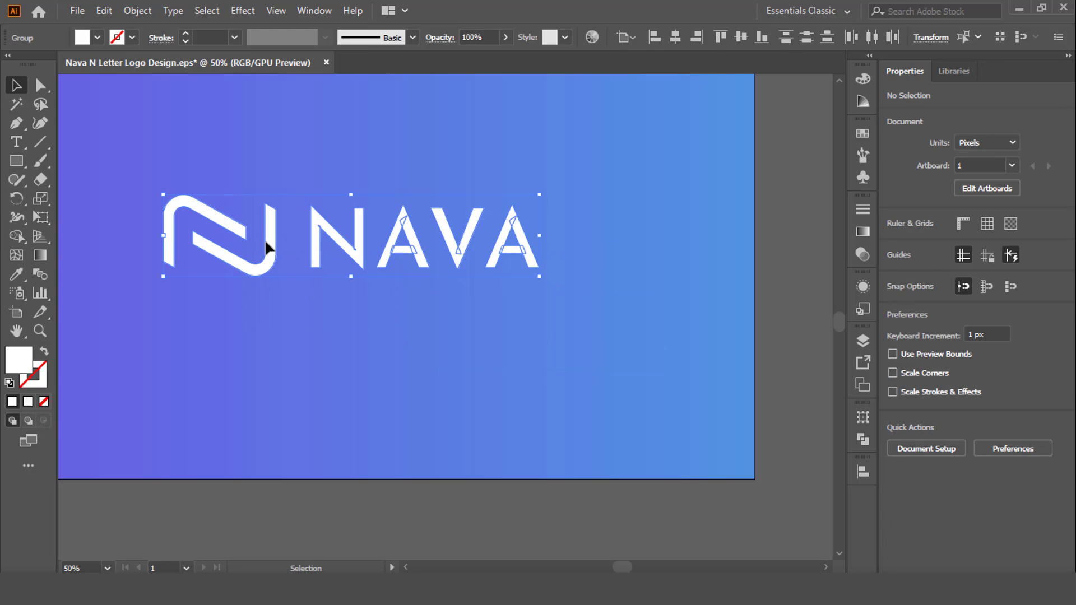
pyautogui.click(741, 37)
# Unite the overlapping shapes inside the outlined NAVA letters with Pathfinder
pyautogui.click(511, 221)
pyautogui.click(510, 247)
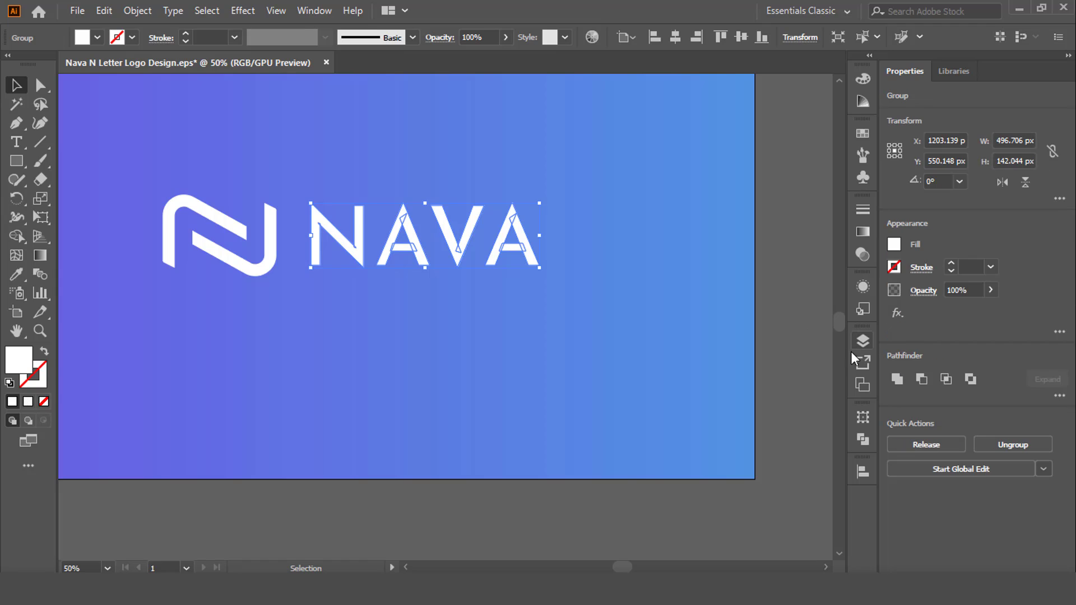
pyautogui.click(861, 439)
pyautogui.click(688, 456)
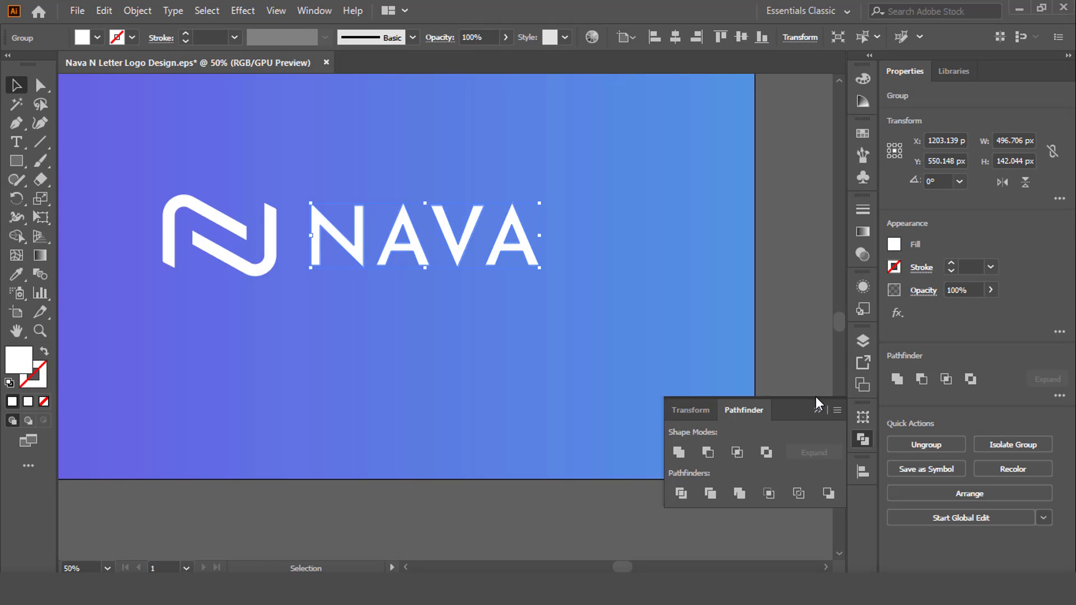
pyautogui.click(823, 409)
pyautogui.click(561, 331)
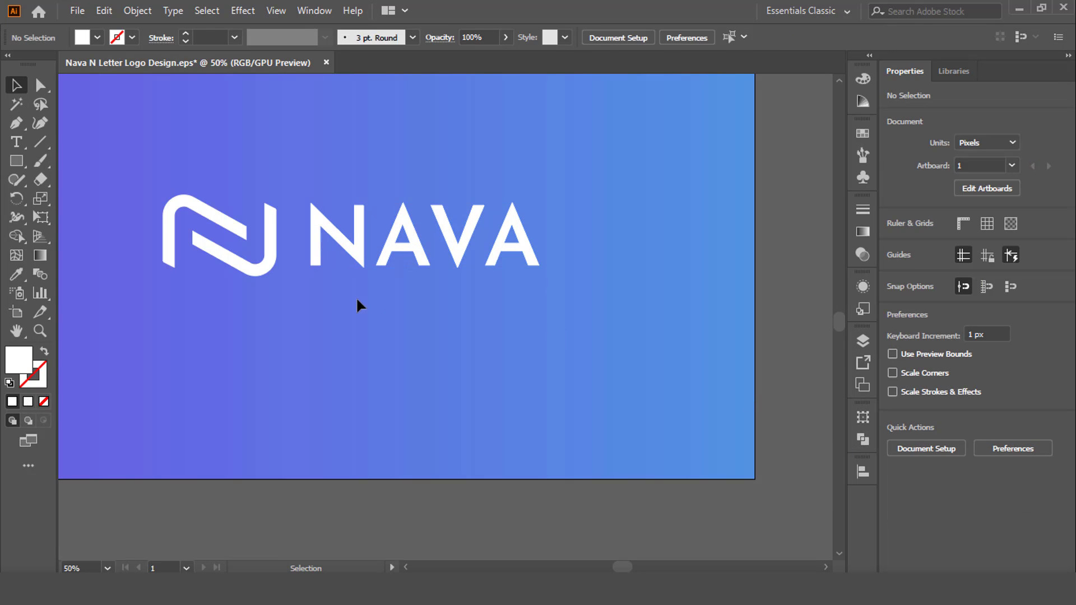
pyautogui.click(233, 221)
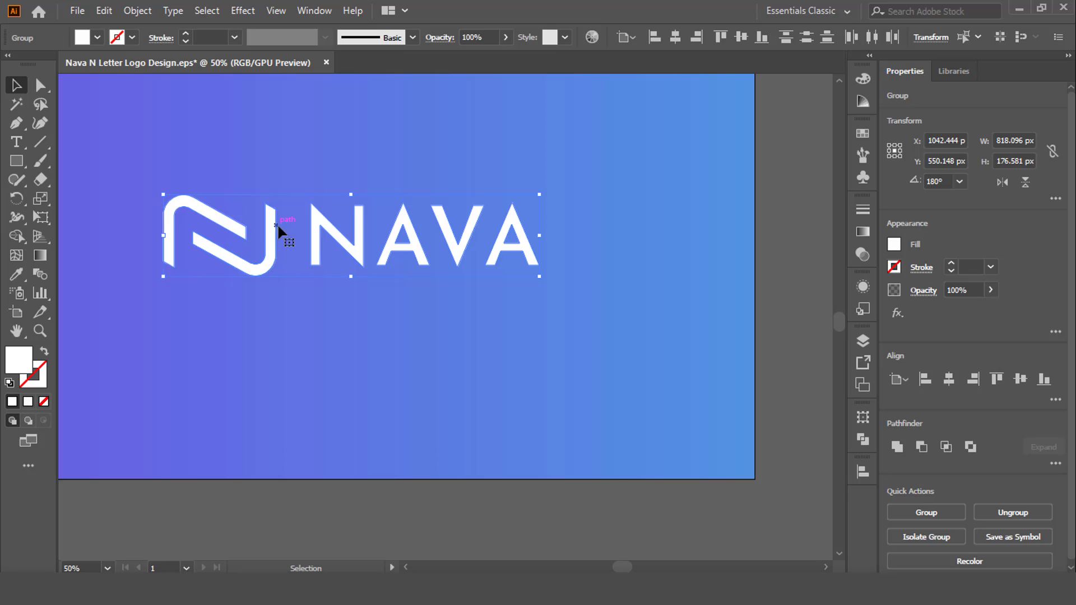
pyautogui.click(701, 234)
pyautogui.scroll(-1, 233, 277)
pyautogui.scroll(1, 160, 257)
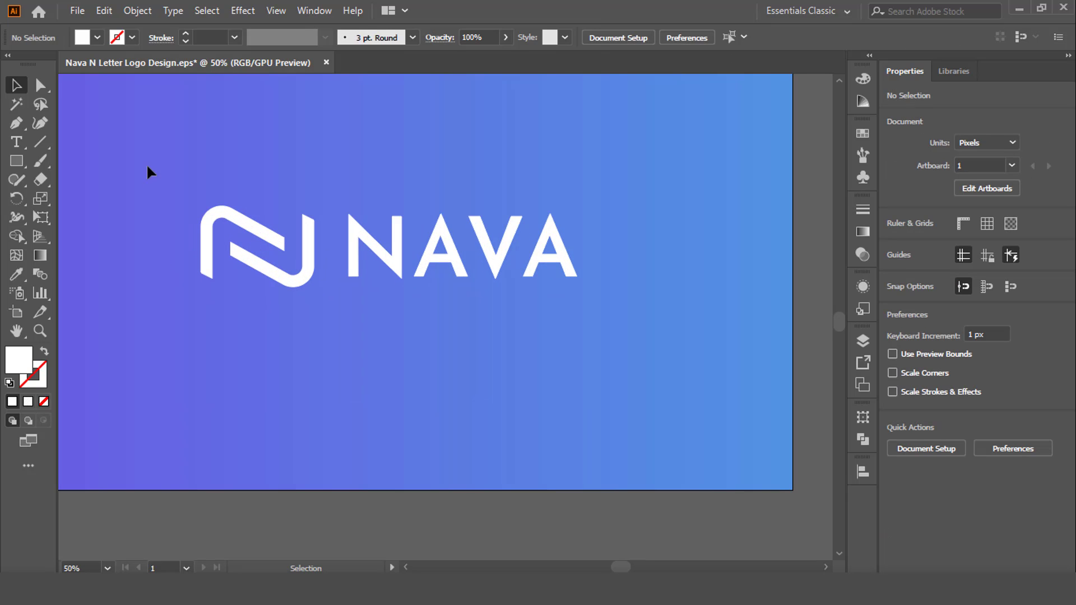
pyautogui.moveTo(146, 163); pyautogui.dragTo(428, 333)
pyautogui.click(383, 309)
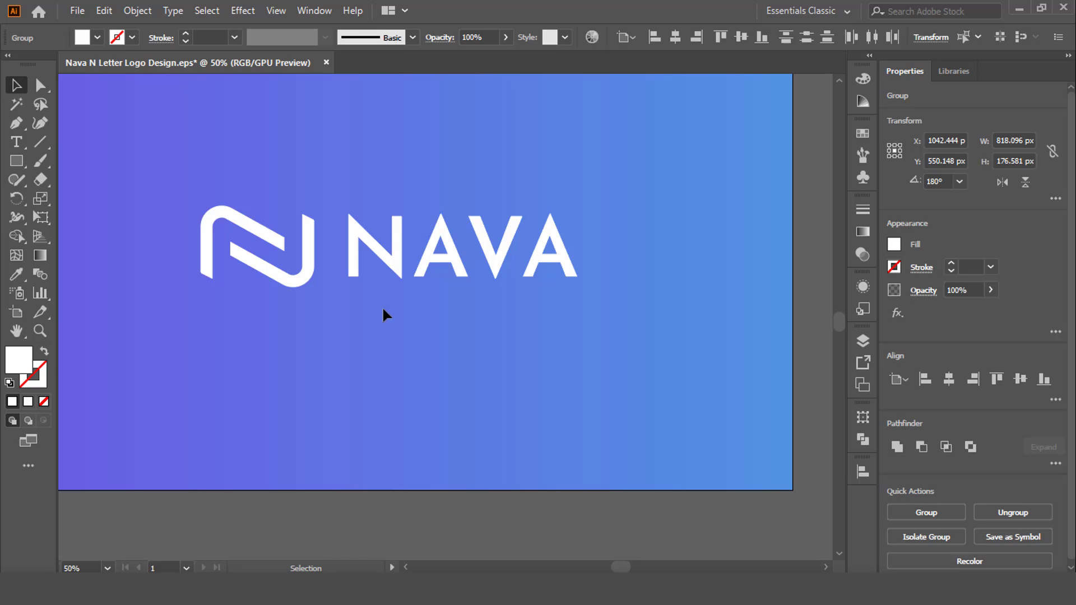
# Nudge the NAVA lettering about 9 px left, closer to the N logo
pyautogui.click(353, 247)
pyautogui.scroll(2, 327, 257)
pyautogui.press('Left')
pyautogui.press('Left')
pyautogui.press('Left')
pyautogui.press('Left')
pyautogui.press('Left')
pyautogui.press('Left')
pyautogui.press('Left')
pyautogui.press('Left')
pyautogui.press('Left')
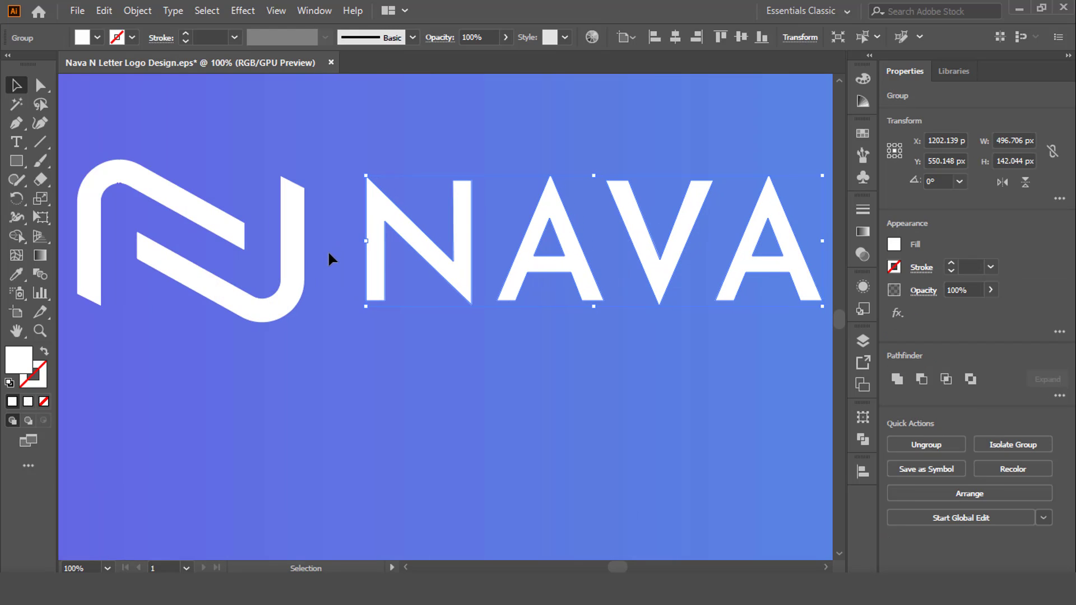
# Group the N logo and the NAVA lettering into one object
pyautogui.click(291, 203)
pyautogui.keyDown('shift'); pyautogui.click(377, 200); pyautogui.keyUp('shift')
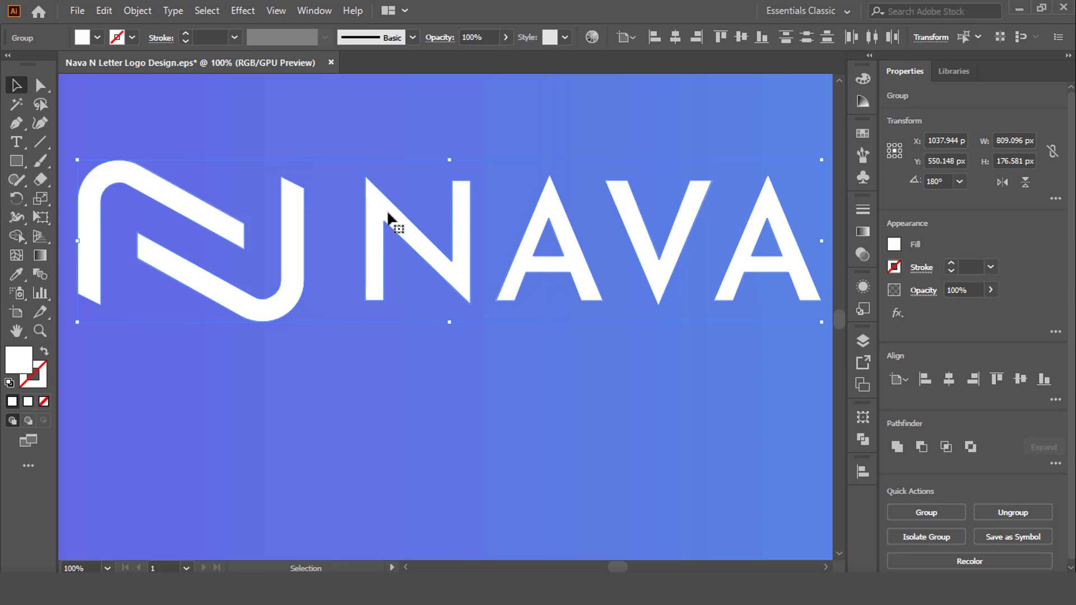
pyautogui.click(423, 385)
pyautogui.scroll(-1, 426, 376)
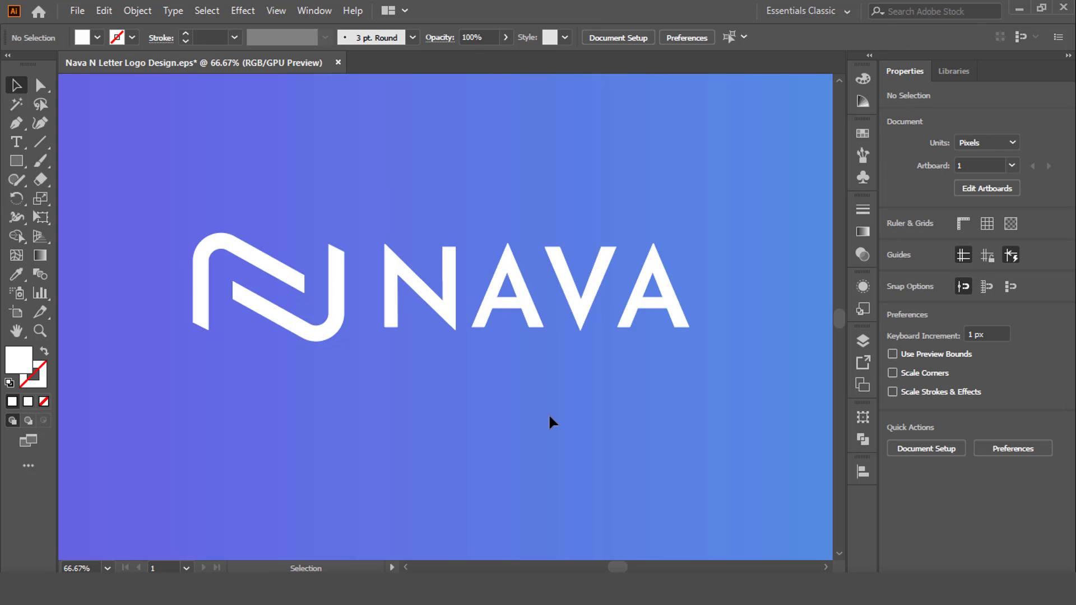
pyautogui.click(227, 246)
# Centre the grouped logo horizontally and vertically on the artboard
pyautogui.scroll(-3, 372, 192)
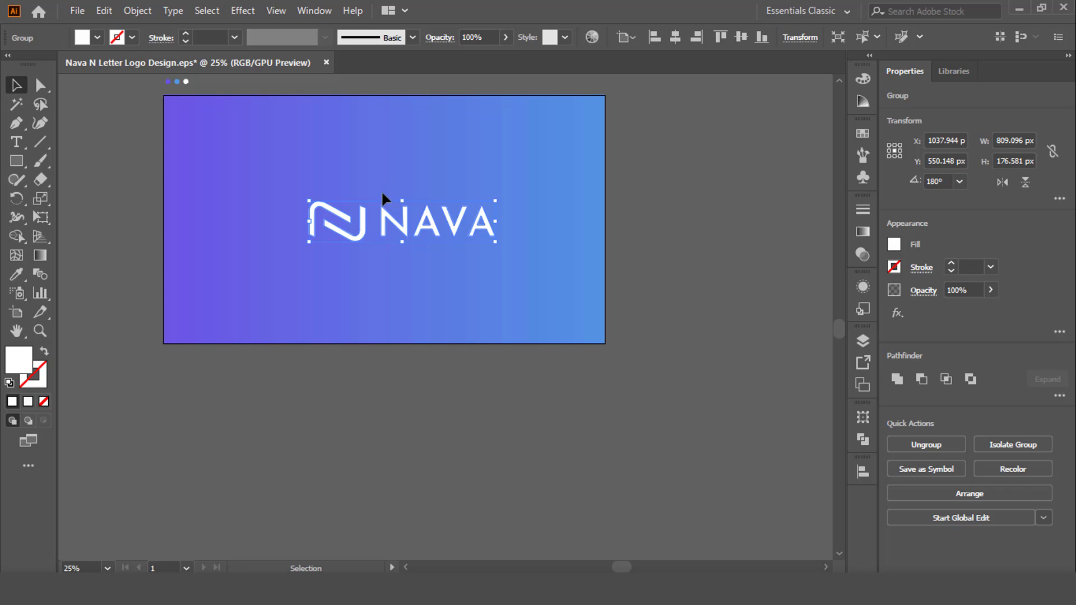
pyautogui.scroll(1, 381, 190)
pyautogui.click(676, 37)
pyautogui.click(741, 37)
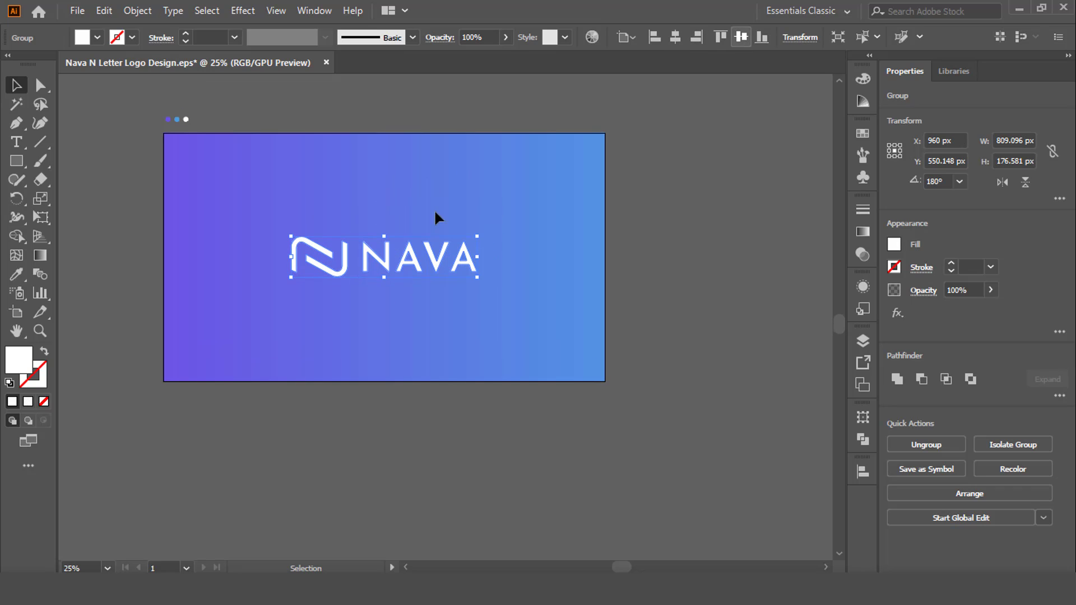
# Enlarge the grouped NAVA logo proportionally about its centre to roughly 60% of the artboard's width, then deselect it
pyautogui.moveTo(295, 238); pyautogui.dragTo(248, 226)
pyautogui.click(272, 187)
pyautogui.scroll(1, 271, 184)
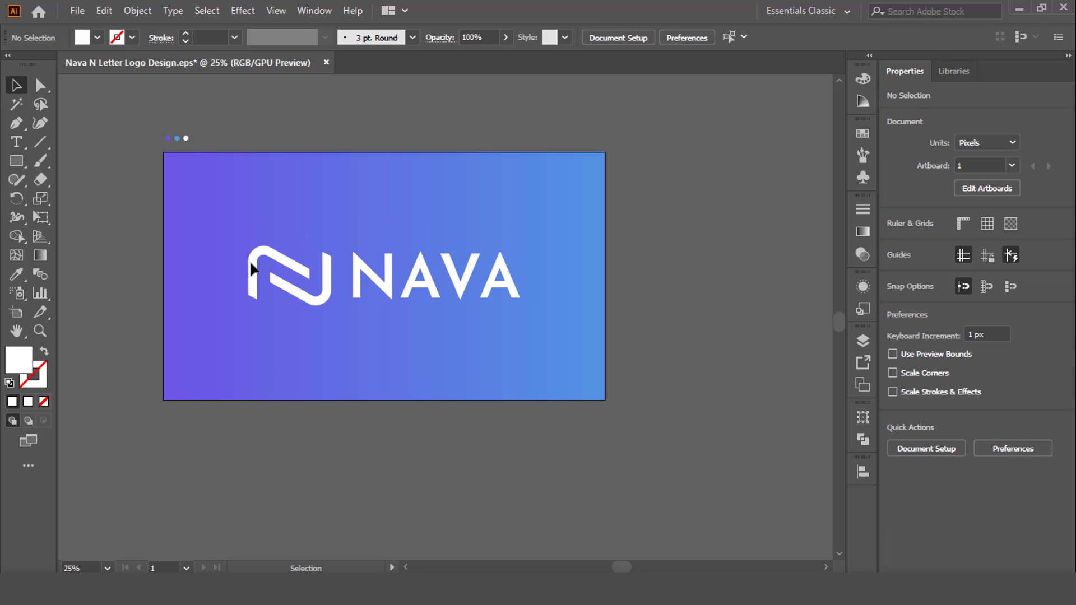
pyautogui.scroll(1, 241, 335)
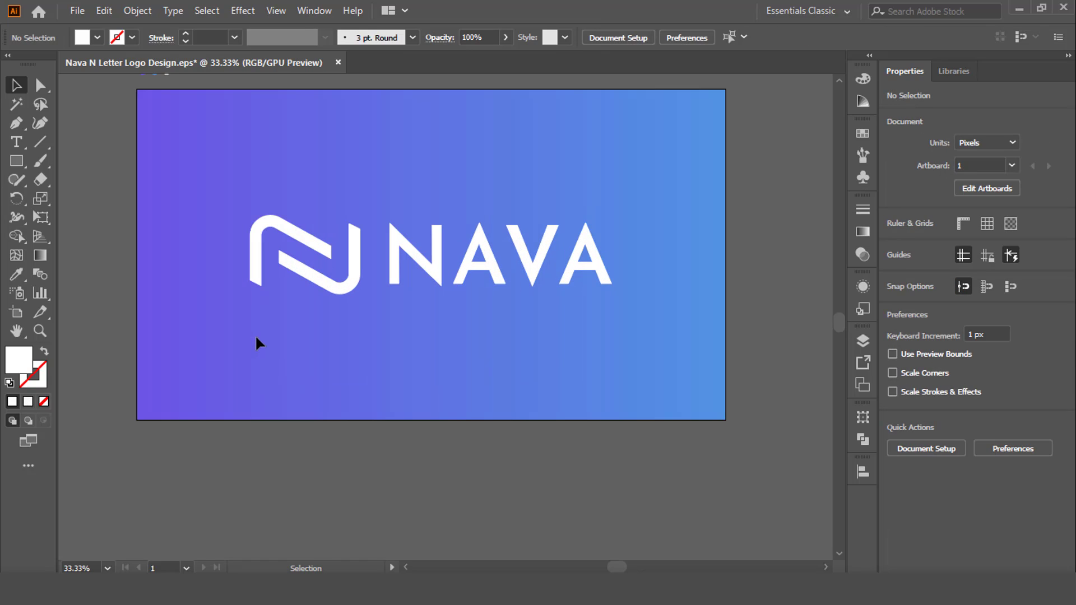
pyautogui.scroll(-1, 254, 335)
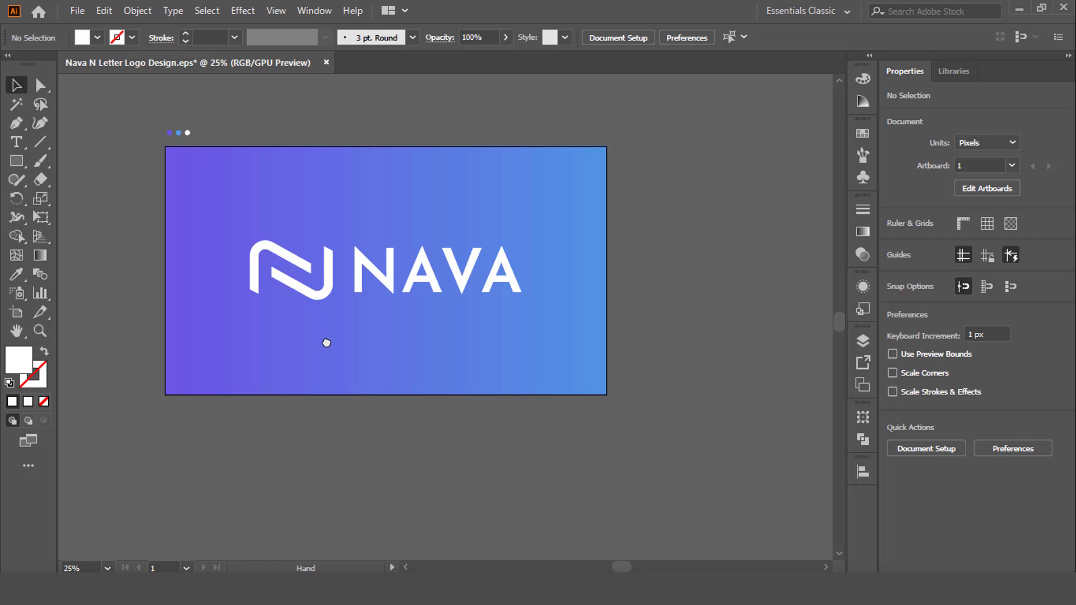
# Draw a long white rectangle below the logo, tilt it upward to the right, and place it across the artboard's lower edge
pyautogui.click(22, 161)
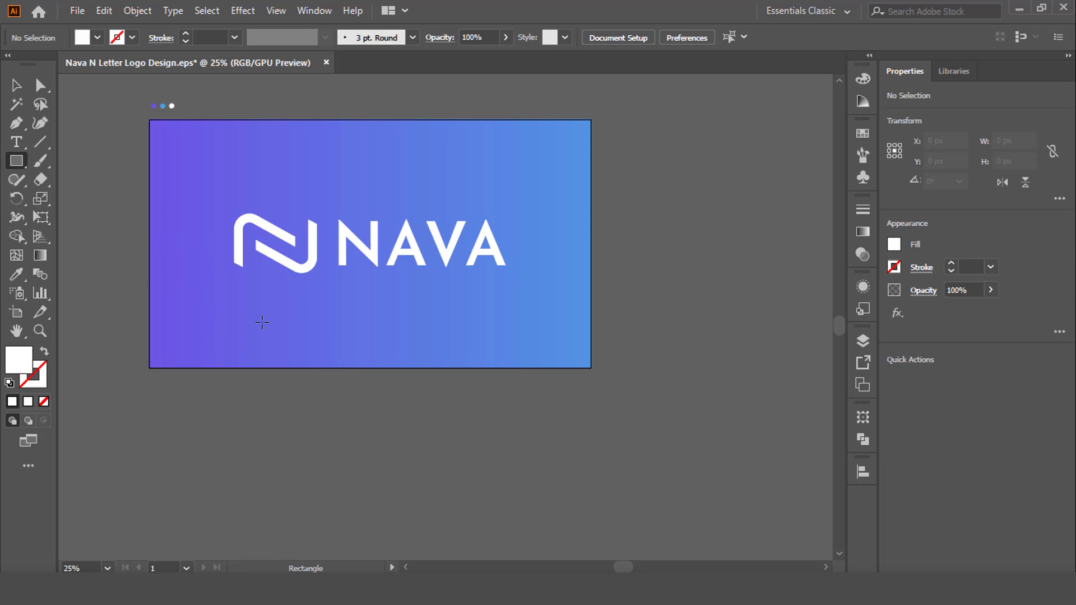
pyautogui.moveTo(250, 314)
pyautogui.mouseDown()
pyautogui.moveTo(461, 348)
pyautogui.moveTo(488, 312)
pyautogui.mouseUp()
pyautogui.press('v')
pyautogui.scroll(1, 437, 343)
pyautogui.moveTo(464, 284); pyautogui.dragTo(593, 245)
pyautogui.moveTo(520, 287); pyautogui.dragTo(431, 323)
pyautogui.moveTo(311, 366); pyautogui.dragTo(317, 378)
# Draw a diagonal line across the tilted bar's right end and cut off its upper corner with Shape Builder, leaving a pointed tip
pyautogui.press('\\')
pyautogui.moveTo(513, 315)
pyautogui.mouseDown()
pyautogui.moveTo(420, 298)
pyautogui.moveTo(353, 266)
pyautogui.mouseUp()
pyautogui.press('v')
pyautogui.keyDown('shift'); pyautogui.click(448, 286); pyautogui.keyUp('shift')
pyautogui.hotkey('shift', 'm')
pyautogui.keyDown('alt'); pyautogui.click(448, 290); pyautogui.keyUp('alt')
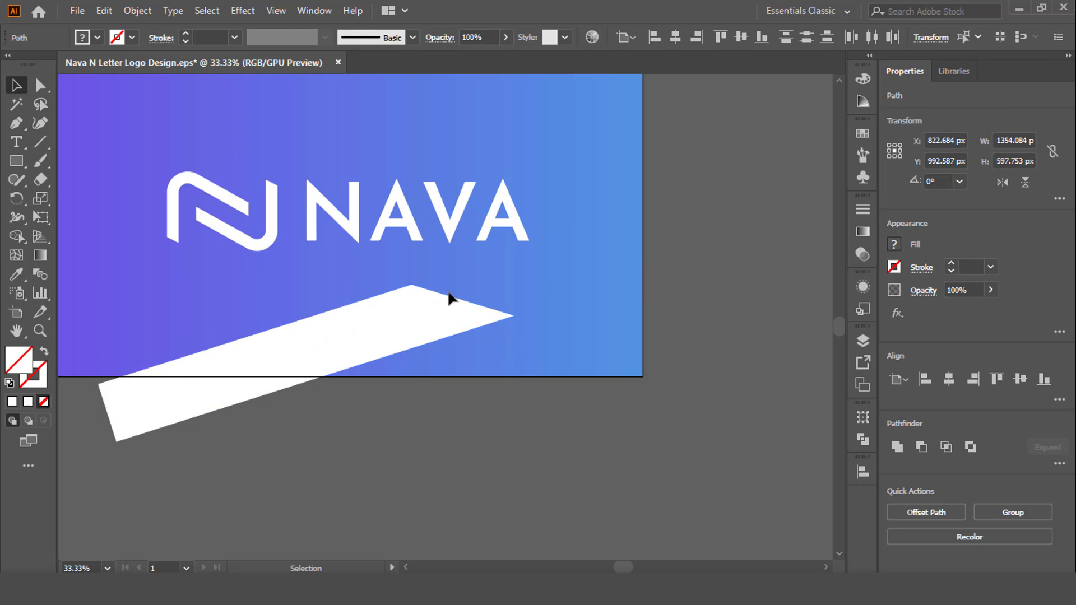
# Set the pointed white bar's opacity to 10%
pyautogui.scroll(-2, 482, 295)
pyautogui.scroll(1, 378, 348)
pyautogui.click(428, 281)
pyautogui.click(494, 37)
pyautogui.scroll(-9, 495, 37)
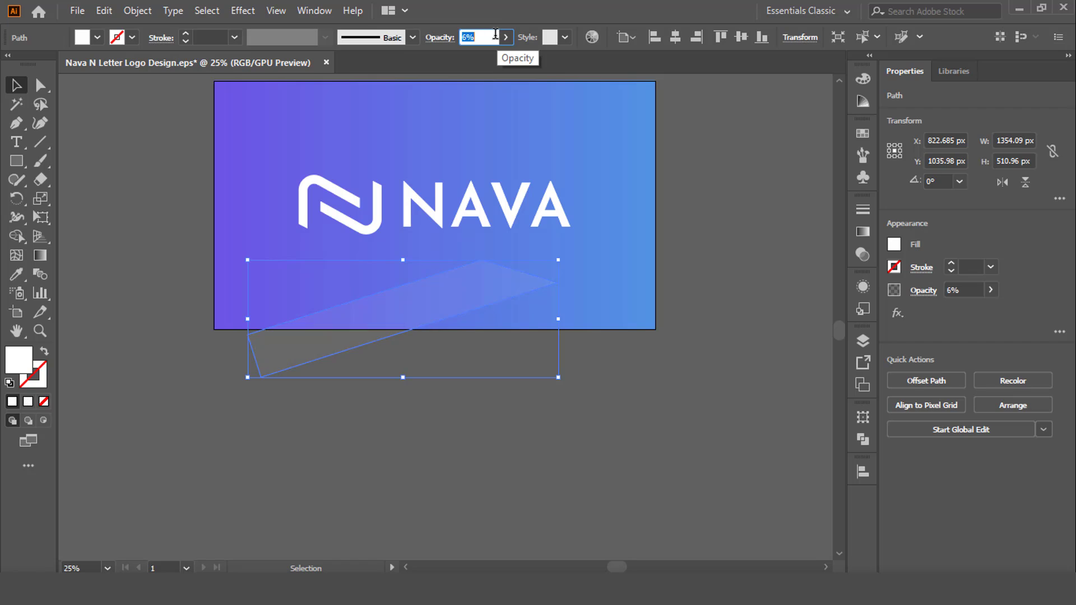
pyautogui.press('Return')
# Duplicate the translucent bar slightly to the right so the two overlap, and bring the left bar to the front
pyautogui.click(695, 153)
pyautogui.moveTo(488, 296); pyautogui.dragTo(539, 296)
pyautogui.scroll(3, 496, 311)
pyautogui.rightClick(431, 198)
pyautogui.moveTo(475, 461)
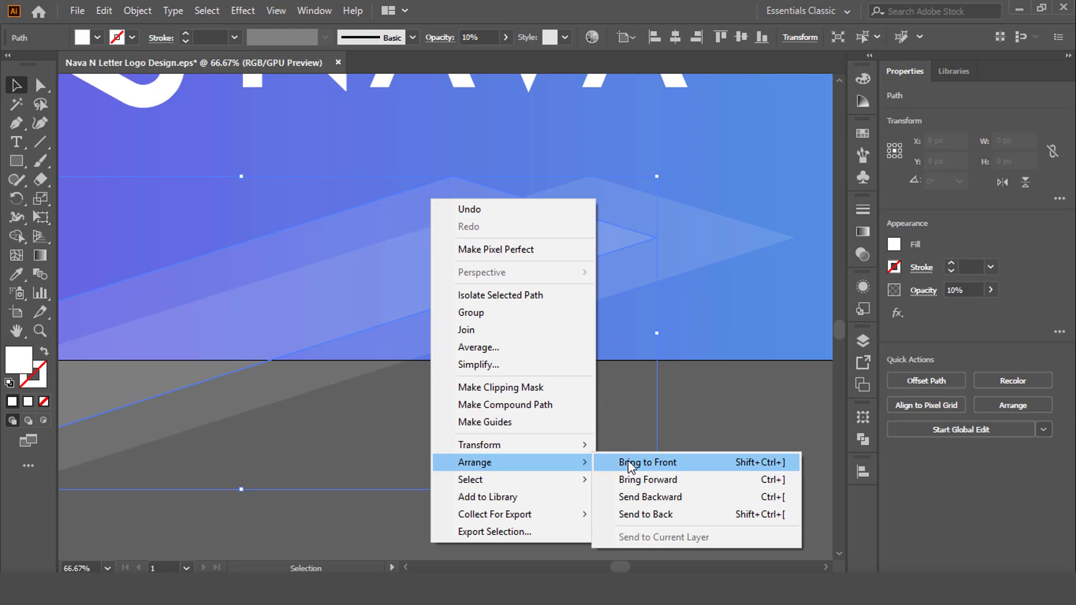
pyautogui.click(627, 460)
pyautogui.click(634, 403)
# Group the two overlapping translucent bars
pyautogui.scroll(-2, 634, 403)
pyautogui.moveTo(396, 433); pyautogui.dragTo(364, 392)
pyautogui.hotkey('ctrl', 'g')
# Copy the pair of bars to the artboard's upper-left corner, rotated 180° so the tips point left
pyautogui.scroll(-1, 561, 458)
pyautogui.moveTo(493, 391); pyautogui.dragTo(136, 247)
pyautogui.moveTo(321, 187); pyautogui.dragTo(101, 331)
pyautogui.moveTo(153, 241); pyautogui.dragTo(316, 172)
pyautogui.moveTo(213, 350); pyautogui.dragTo(412, 179)
pyautogui.click(597, 237)
# Adjust the position of the rotated bars so they extend past the artboard's upper-left corner
pyautogui.moveTo(500, 171); pyautogui.dragTo(405, 161)
pyautogui.click(343, 226)
pyautogui.scroll(3, 297, 160)
pyautogui.scroll(4, 273, 253)
pyautogui.moveTo(280, 235); pyautogui.dragTo(258, 236)
pyautogui.scroll(-2, 293, 253)
pyautogui.click(326, 311)
pyautogui.scroll(-3, 326, 311)
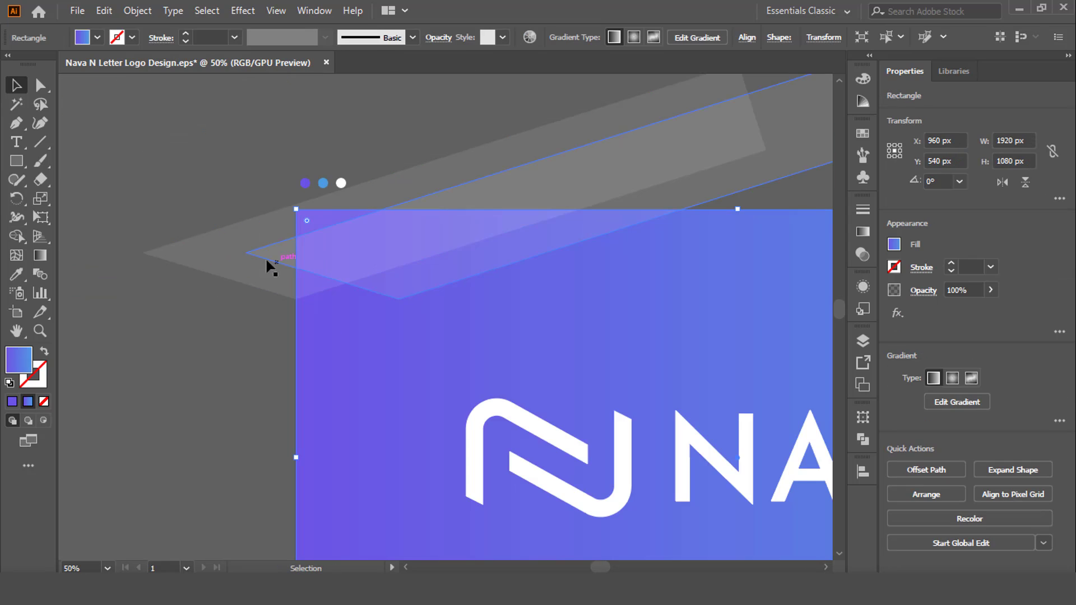
# Select all the artwork and remove the parts of the upper-left bars outside the artboard with Shape Builder
pyautogui.scroll(-2, 256, 250)
pyautogui.click(494, 549)
pyautogui.moveTo(494, 549); pyautogui.dragTo(392, 185)
pyautogui.click(19, 237)
pyautogui.moveTo(538, 187); pyautogui.dragTo(238, 250)
pyautogui.scroll(3, 262, 248)
pyautogui.keyDown('alt'); pyautogui.click(266, 243); pyautogui.keyUp('alt')
pyautogui.scroll(-3, 267, 247)
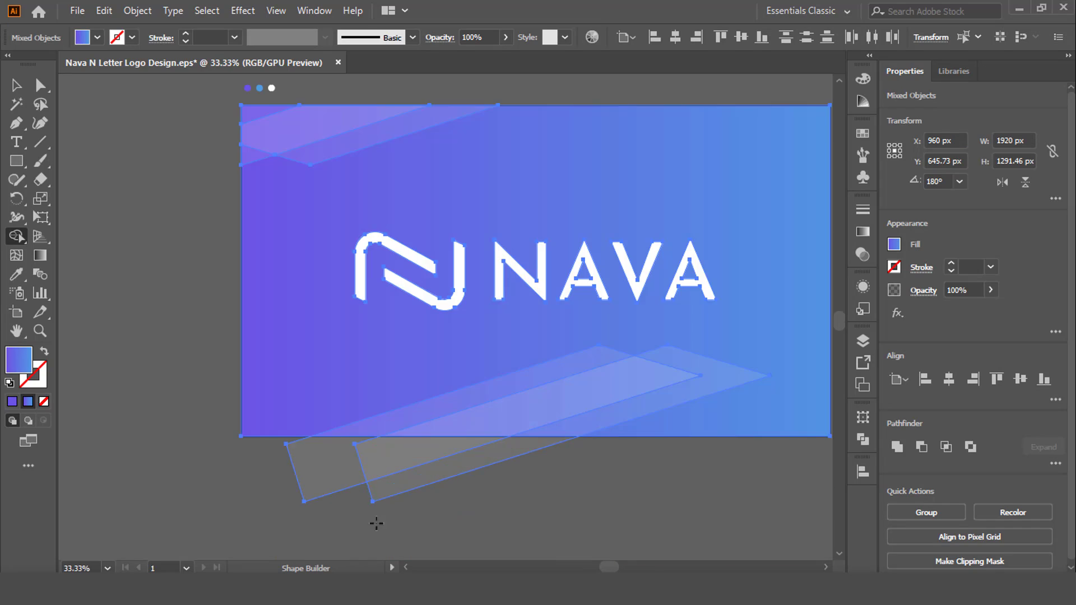
# Remove the parts of the lower bars that extend below the artboard with Shape Builder
pyautogui.moveTo(403, 485); pyautogui.dragTo(331, 460)
pyautogui.scroll(-2, 343, 454)
pyautogui.click(252, 448)
pyautogui.scroll(2, 381, 444)
pyautogui.moveTo(443, 479); pyautogui.dragTo(395, 492)
# Lower the opacity of the upper-left bar group to make it fainter
pyautogui.click(246, 164)
pyautogui.click(486, 35)
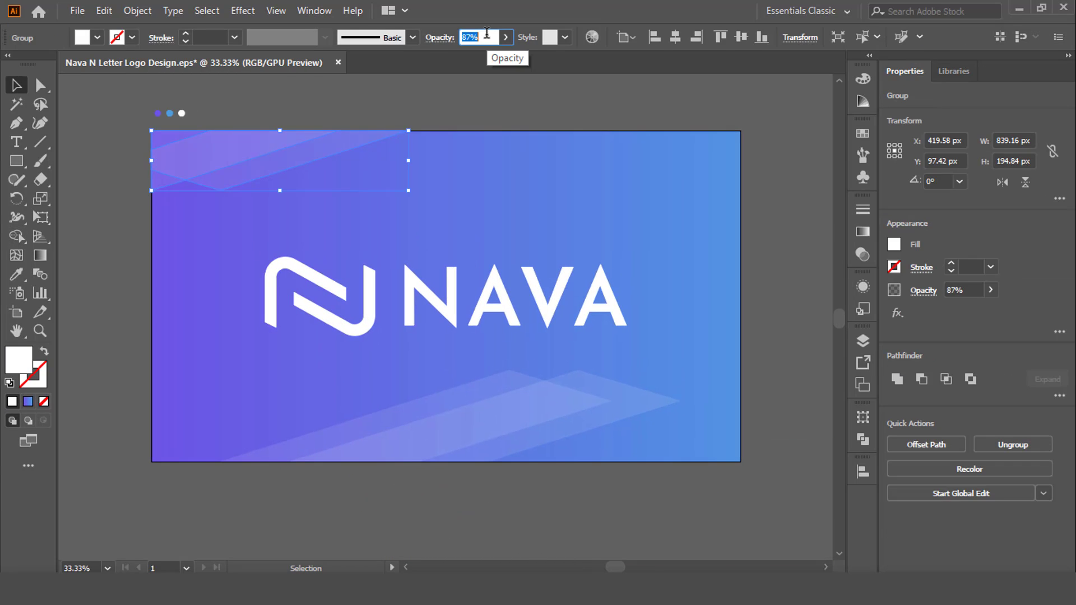
pyautogui.click(530, 528)
# Lower the opacity of the bottom bar group and save the document
pyautogui.click(505, 418)
pyautogui.click(485, 34)
pyautogui.scroll(-20, 485, 34)
pyautogui.click(537, 112)
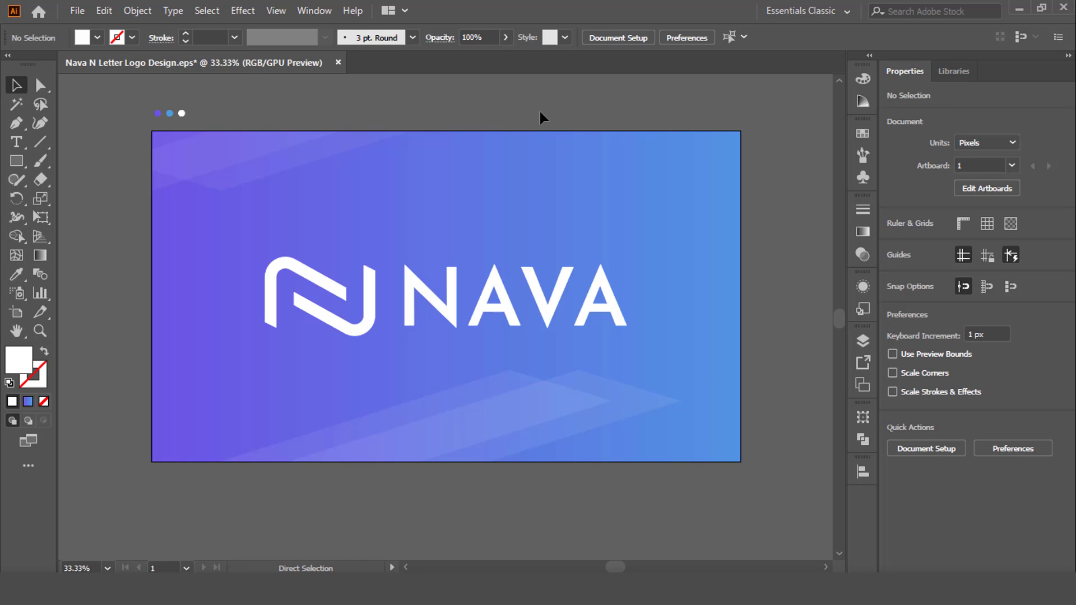
pyautogui.hotkey('ctrl', 's')
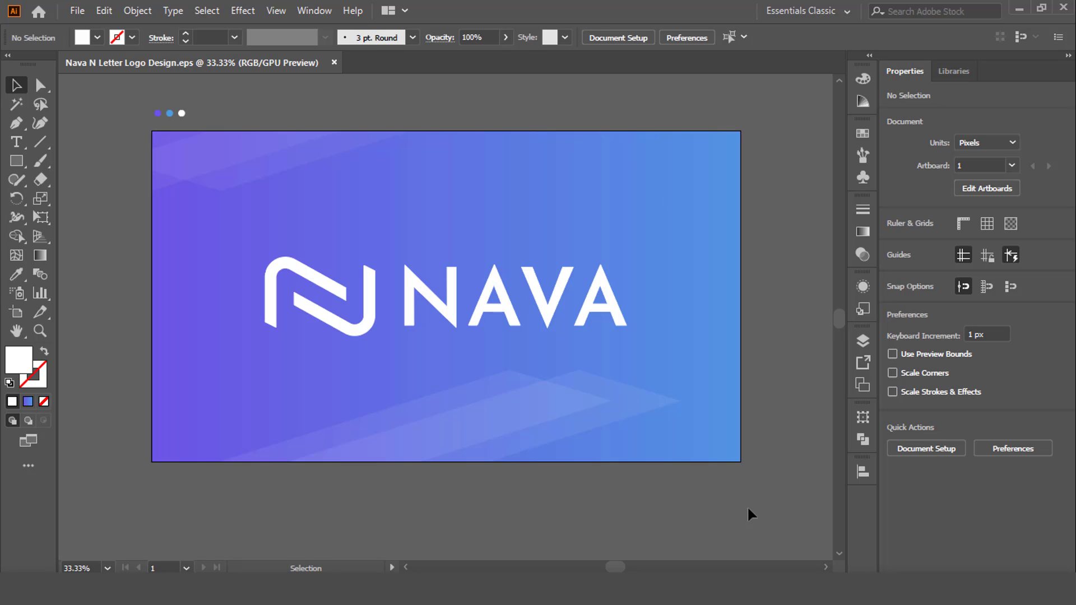